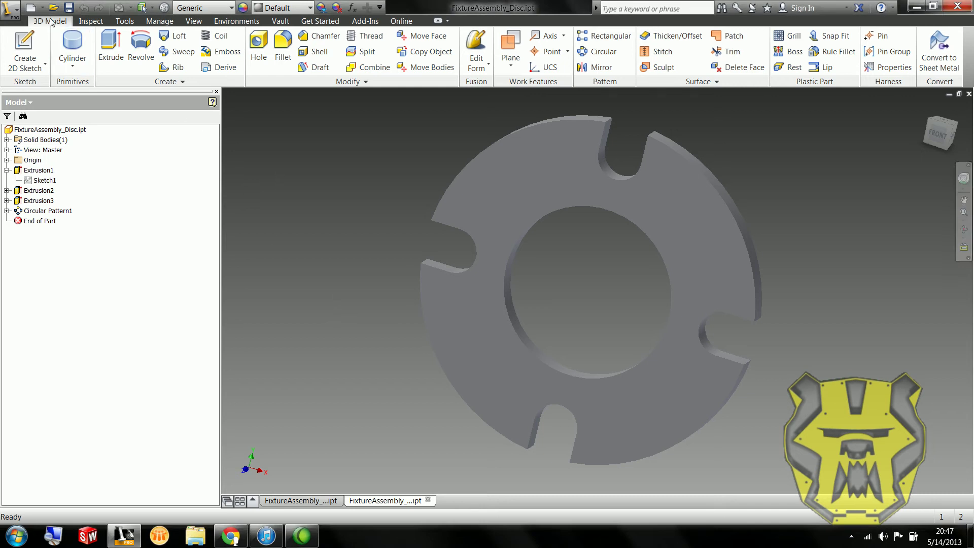
- Create a new part and save it as FixtureAssembly_SupportPin
left_click(41, 9)
left_click(55, 79)
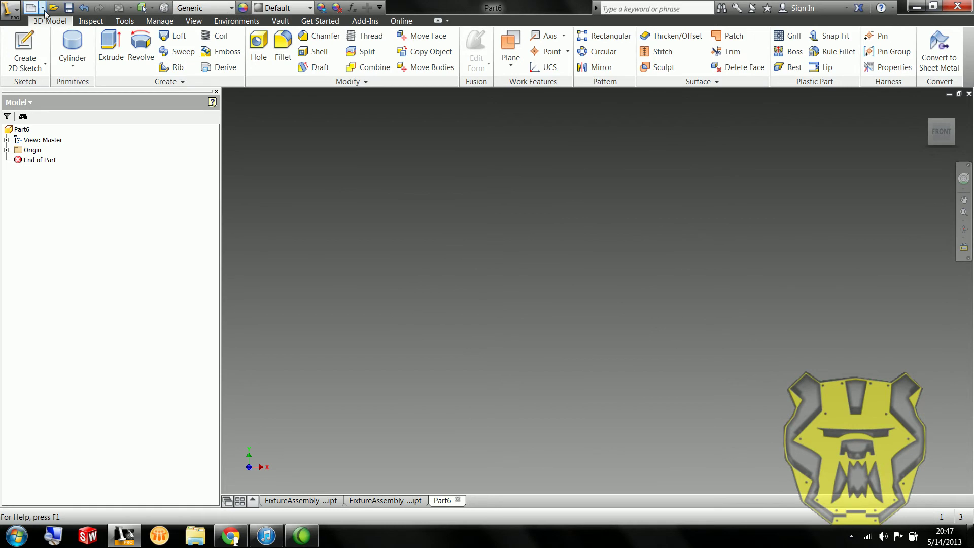
left_click(71, 9)
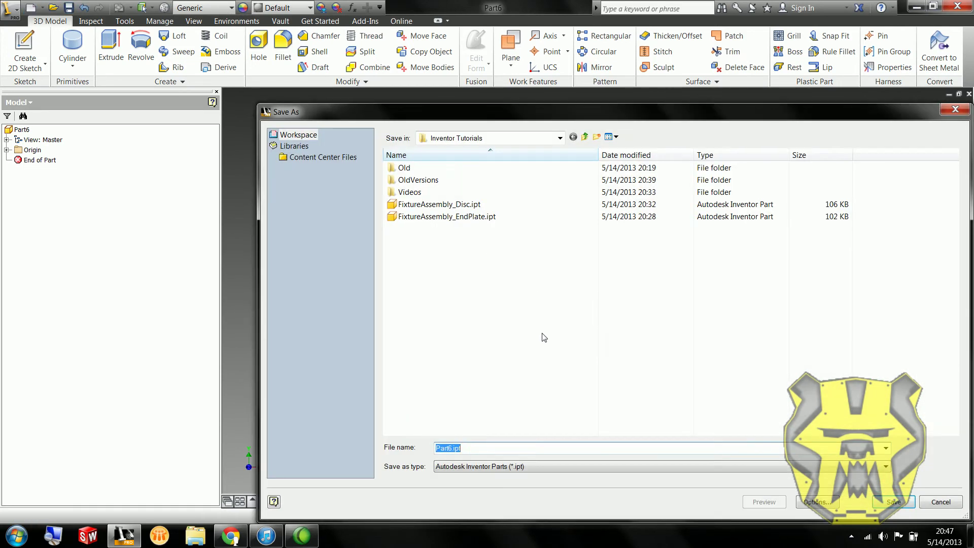
type("FixtureAssembly_SupportPin")
left_click(889, 501)
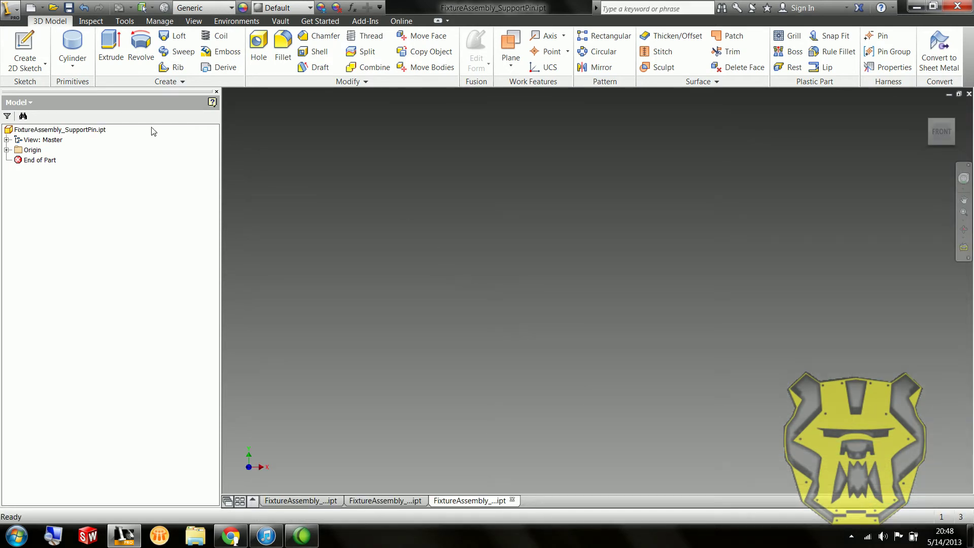
- Start a sketch on the XY plane and draw a circle 0.25 in in diameter, centred away from the origin
left_click(3, 56)
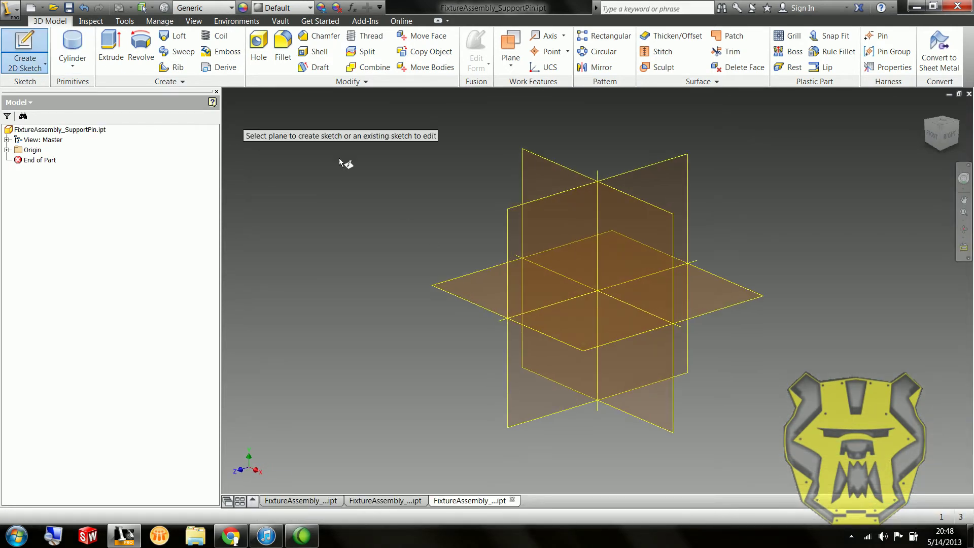
left_click(643, 246)
left_click(42, 51)
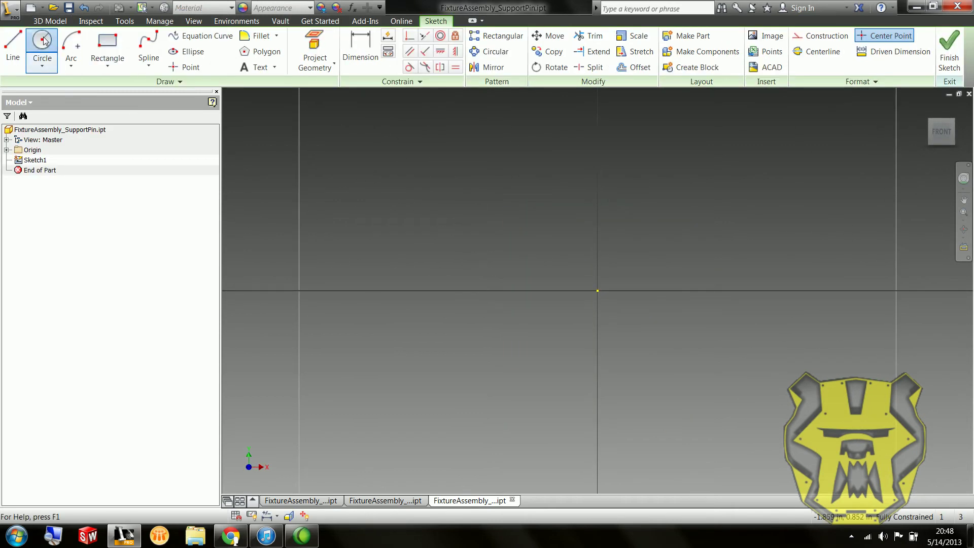
left_click(526, 230)
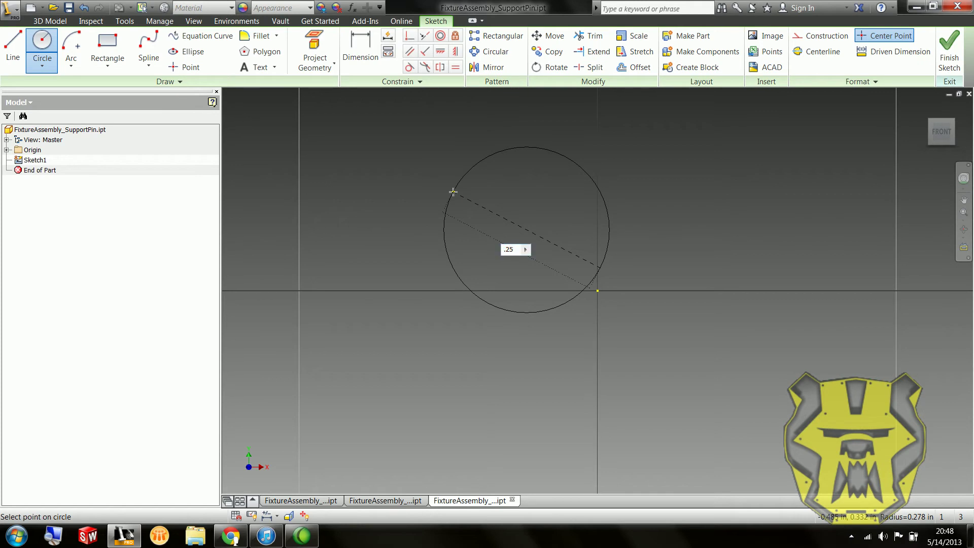
key("Return")
middle_click_drag(458, 171, 449, 216)
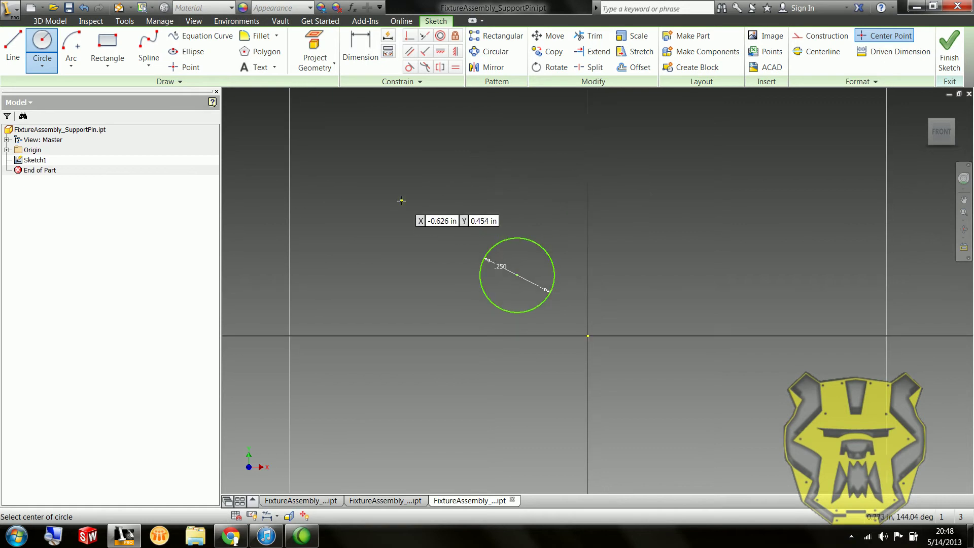
key("Escape")
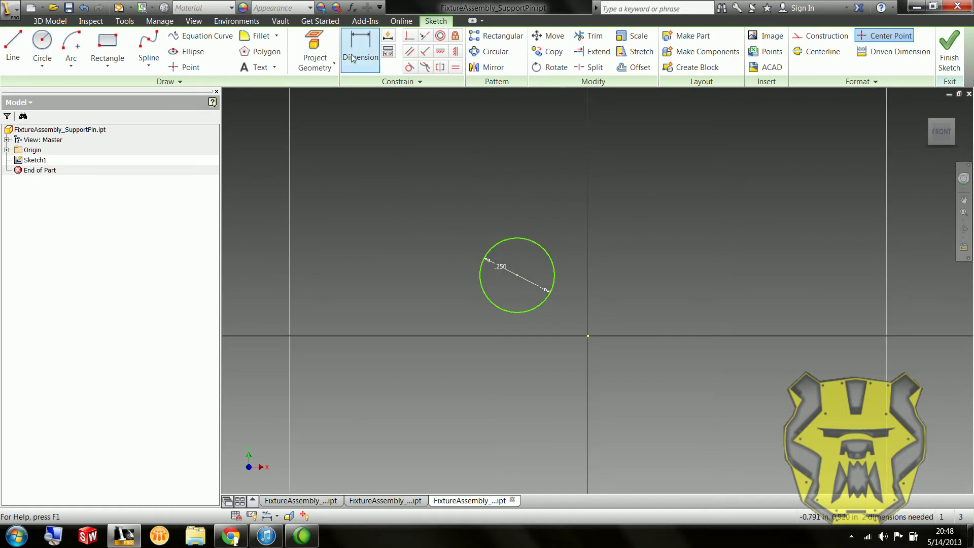
- Move the unconstrained circle freely onto the sketch origin and away from it again
left_click_drag(519, 275, 500, 337)
scroll(587, 339, "up", 3)
left_click_drag(436, 342, 588, 333)
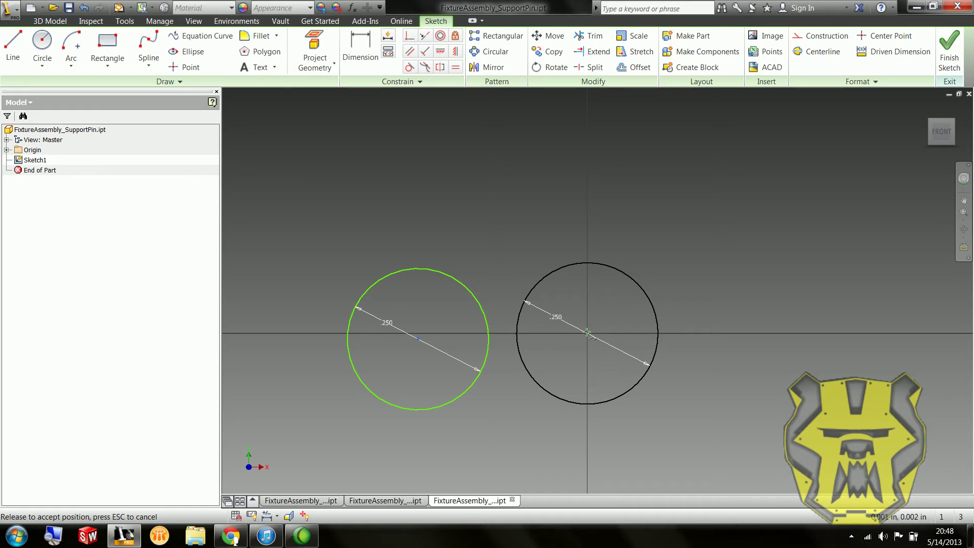
left_click_drag(587, 334, 561, 307)
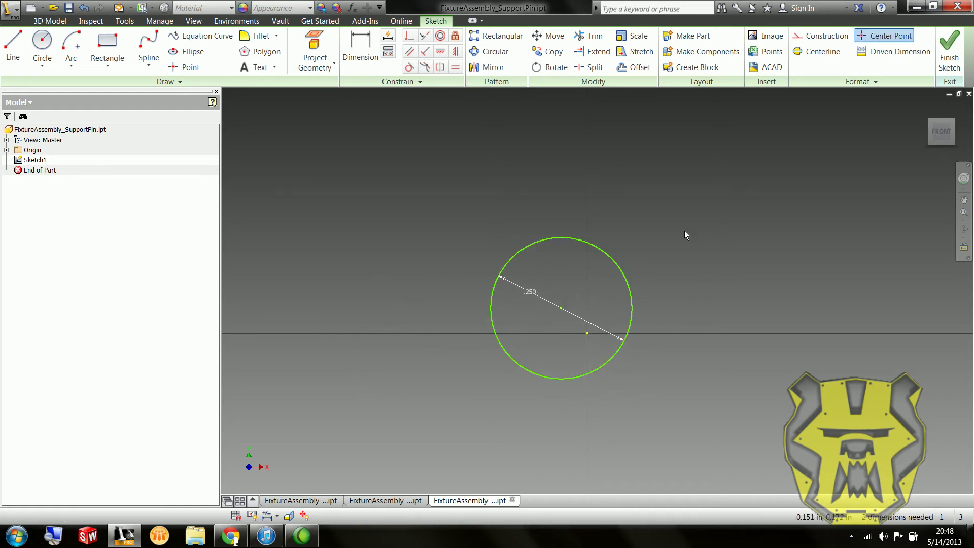
- Make the circle's centre coincident with the sketch origin
left_click(410, 36)
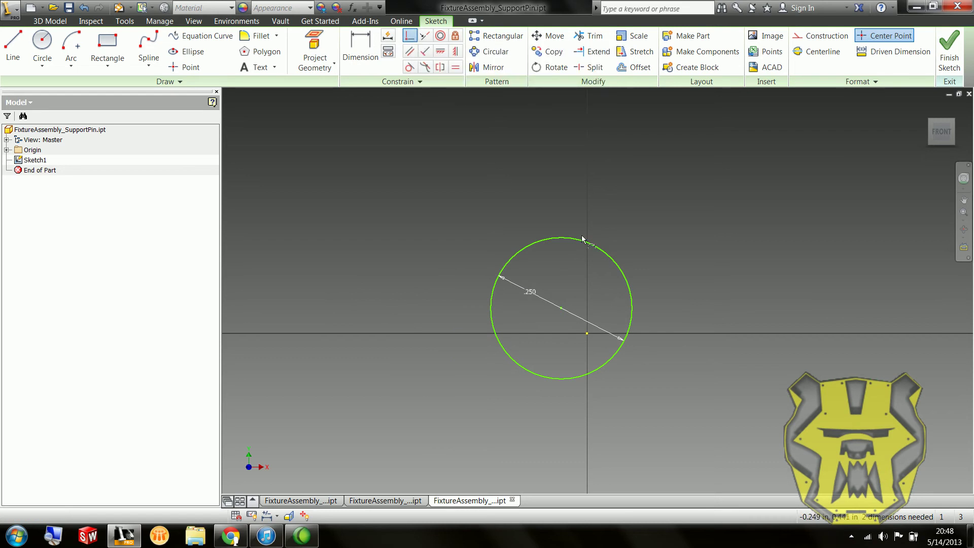
left_click(561, 308)
left_click(588, 333)
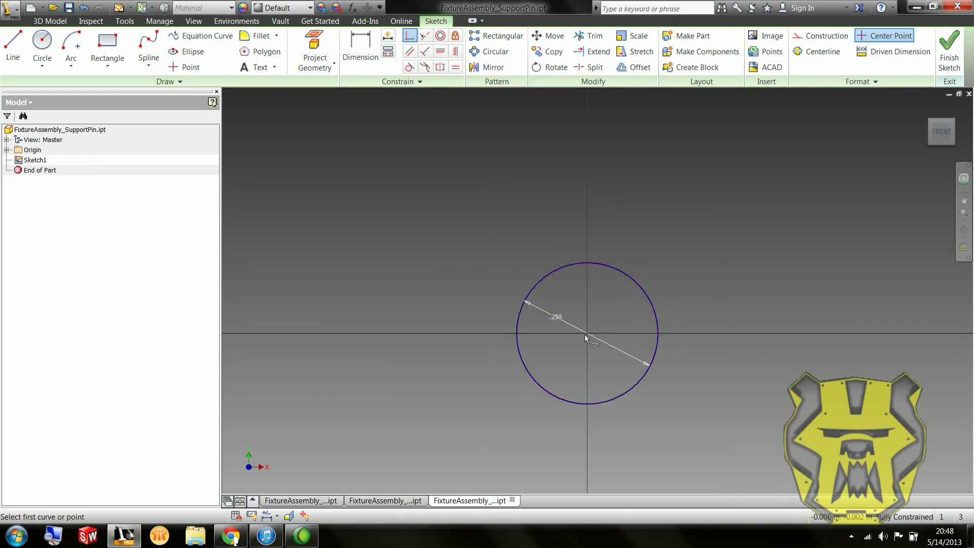
key("Escape")
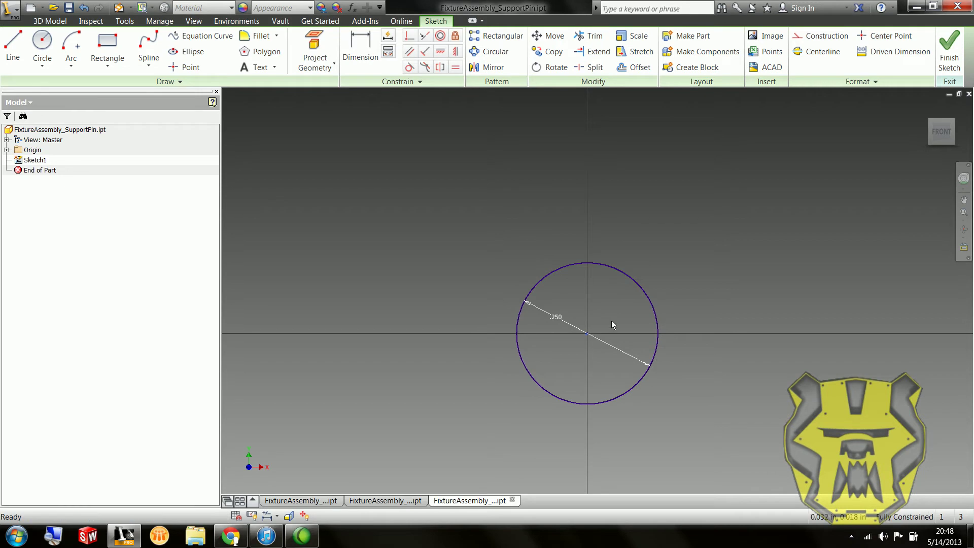
middle_click_drag(652, 290, 615, 307)
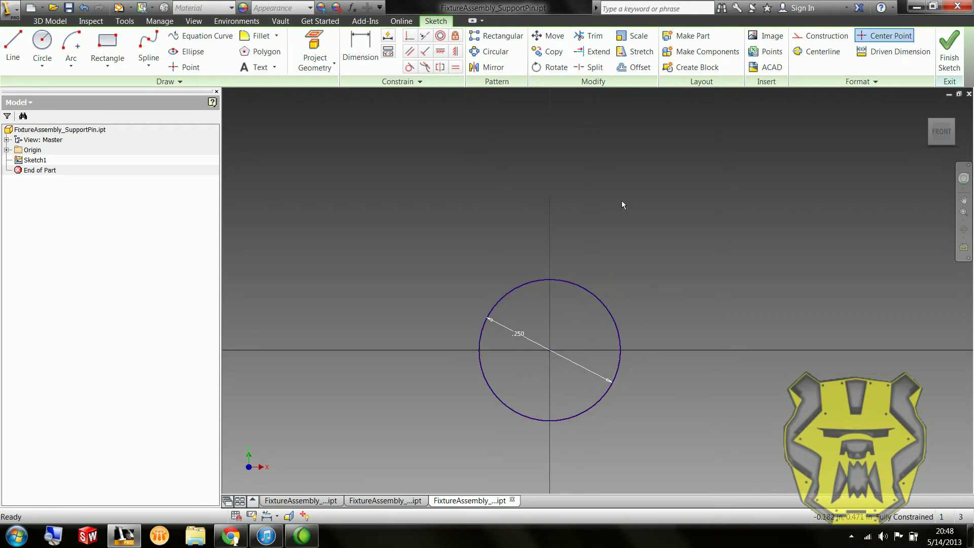
- Finish the sketch and extrude the 0.25 in circle symmetrically over a total distance of 1.63 in
left_click(962, 34)
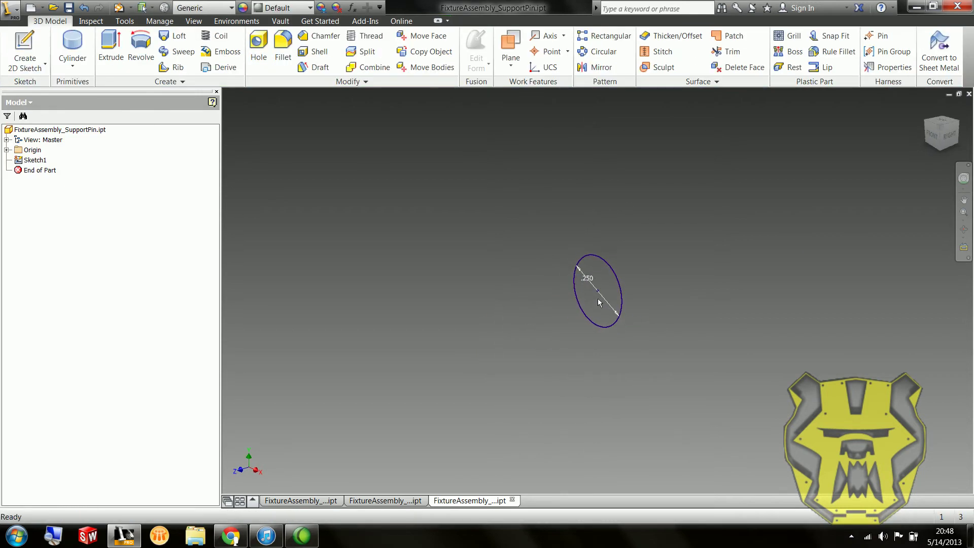
key("e")
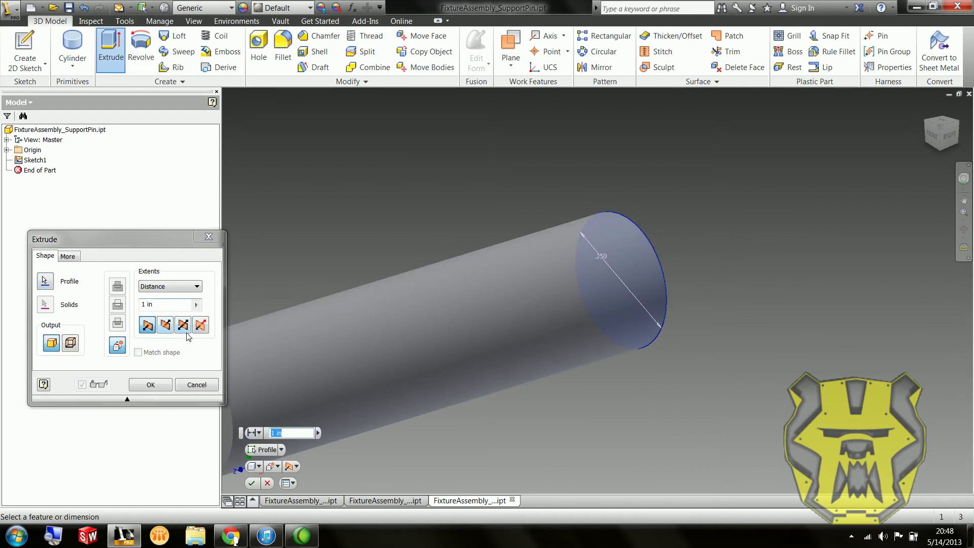
left_click_drag(166, 305, 91, 305)
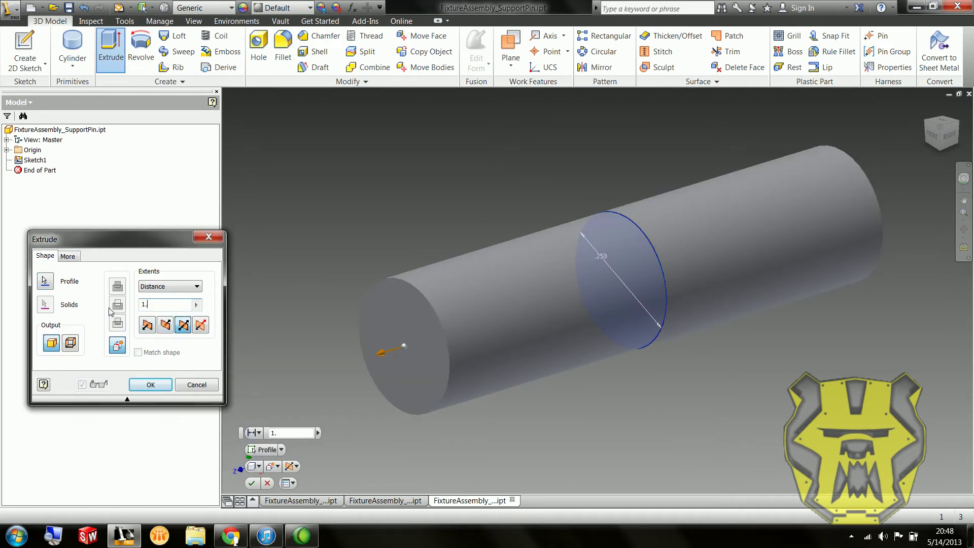
left_click(150, 385)
scroll(413, 306, "down", 5)
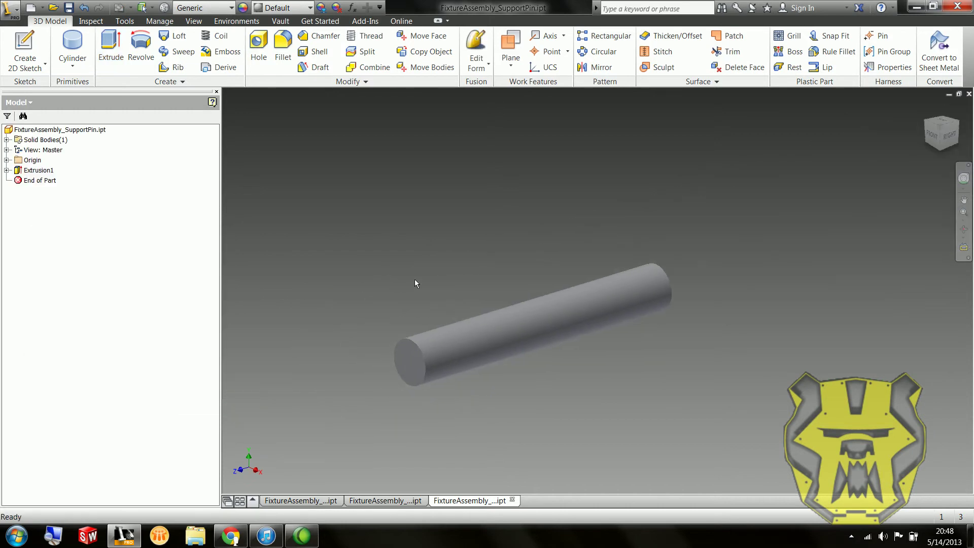
left_click(502, 334)
left_click(7, 160)
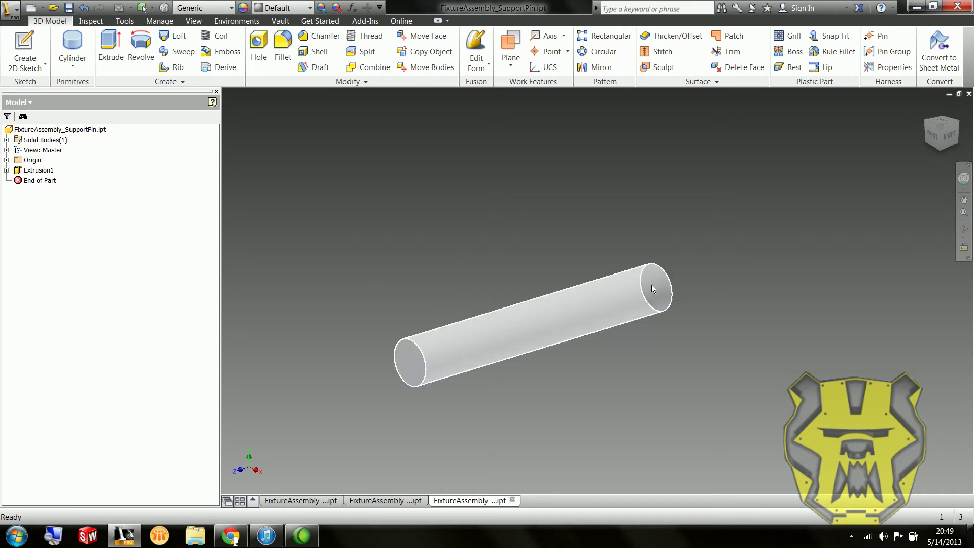
- Sketch a 0.19 in diameter circle centred on the front end face of the cylinder
left_click(79, 49)
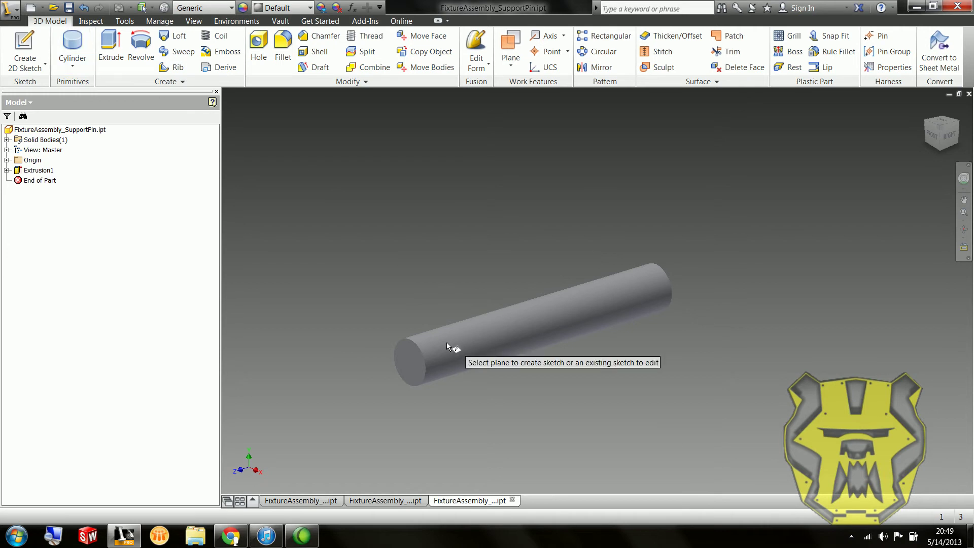
left_click(409, 365)
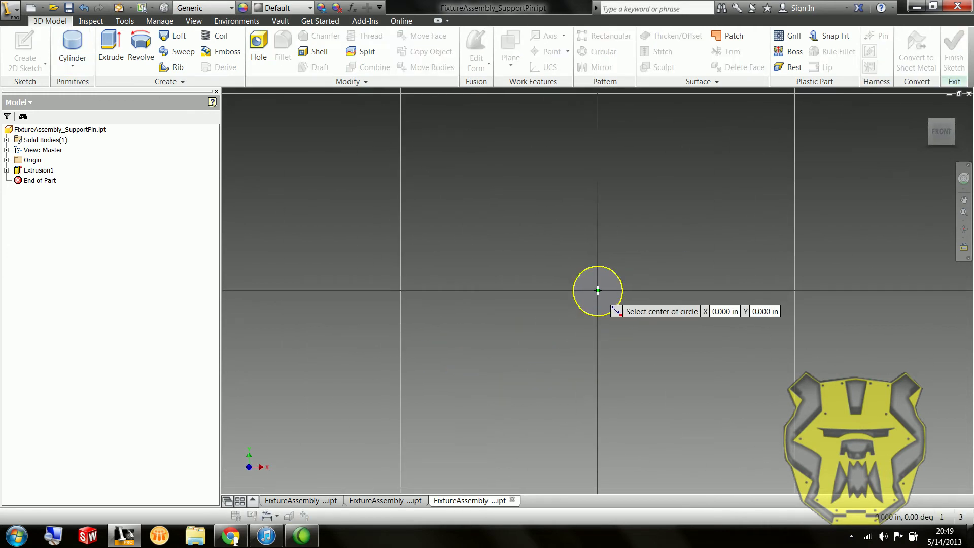
left_click(598, 291)
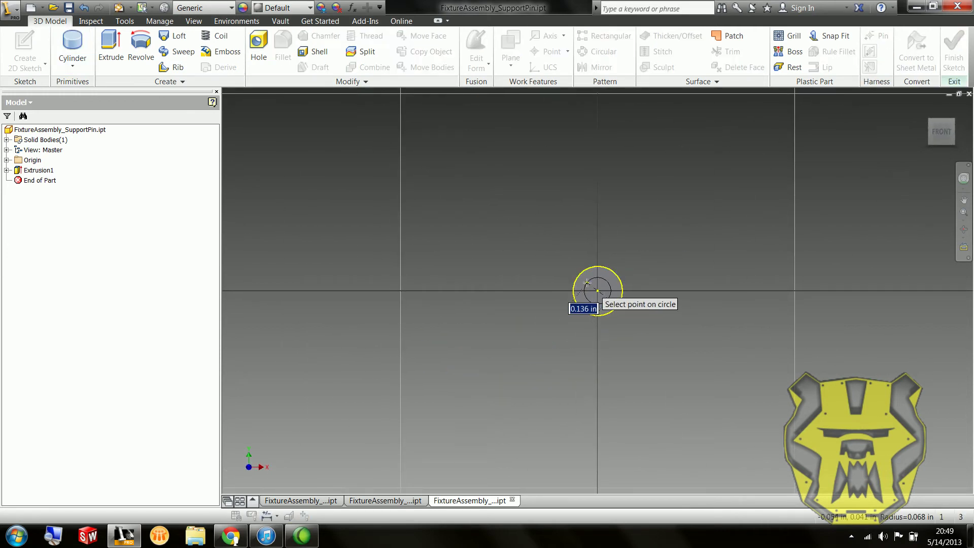
type(".19")
key("Return")
- Extrude the 0.19 in circle outward by 0.5 in, joined to the cylinder
middle_click_drag(425, 370, 528, 353)
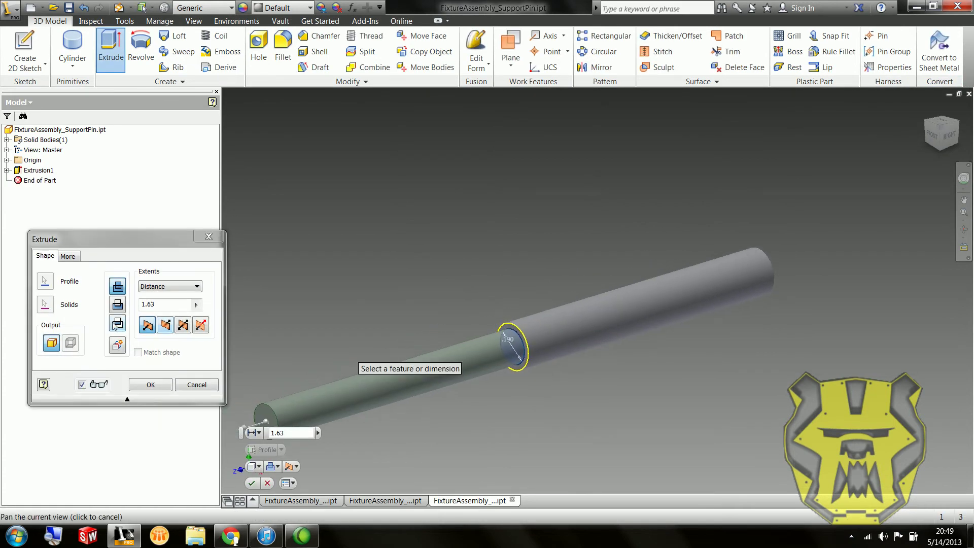
left_click(177, 307)
type(".5")
left_click(149, 385)
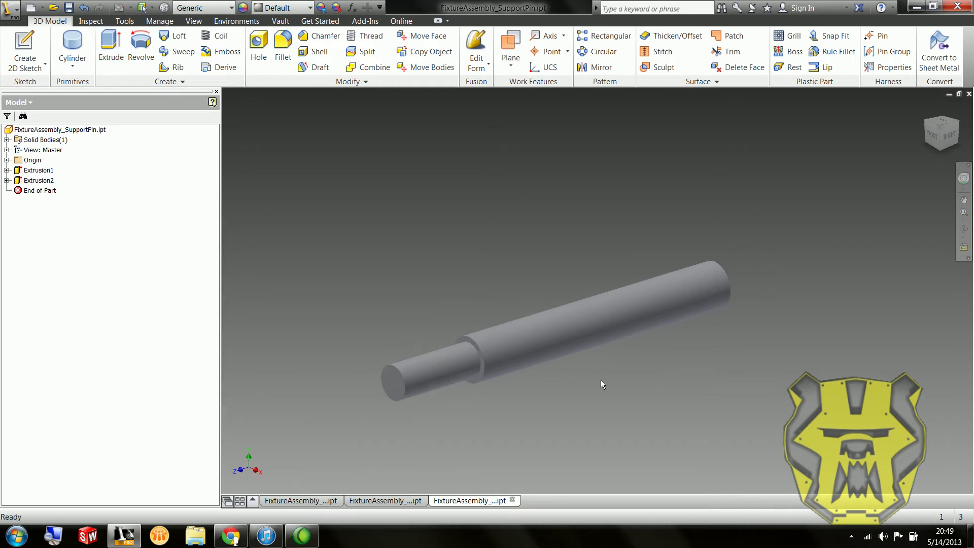
key("s")
left_click(654, 269)
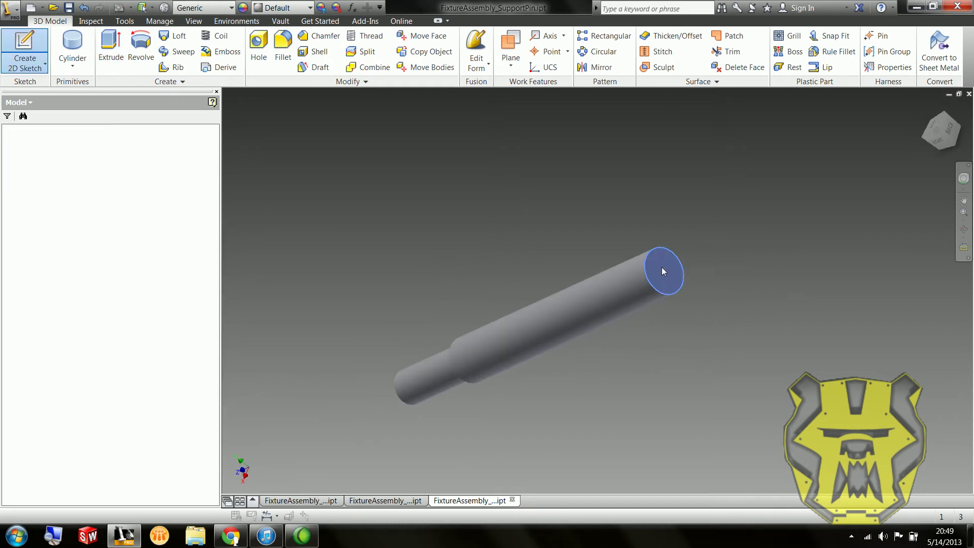
key("c")
left_click(598, 291)
left_click(607, 281)
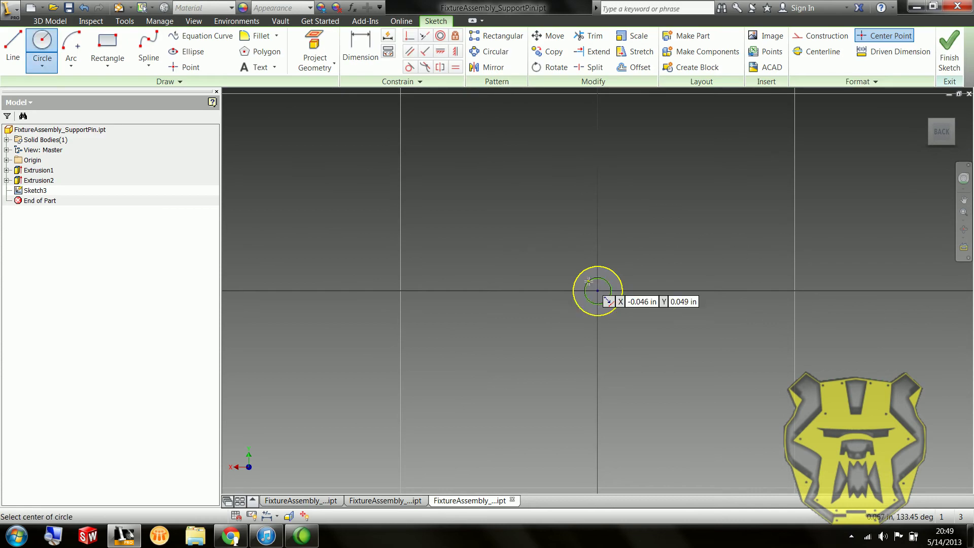
key("Escape")
key("ctrl+z")
key("ctrl+z")
- Mirror the narrow end extrusion to the other end of the pin, using the XY origin plane as the mirror plane
middle_click_drag(564, 281, 710, 325, "shift")
scroll(589, 330, "up", 3)
left_click(597, 67)
left_click(440, 312)
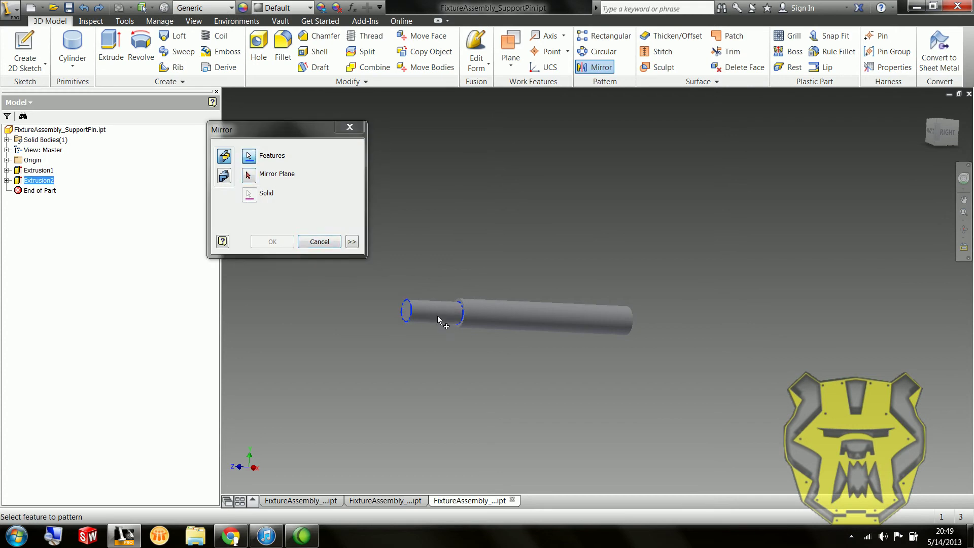
middle_click_drag(503, 294, 512, 314)
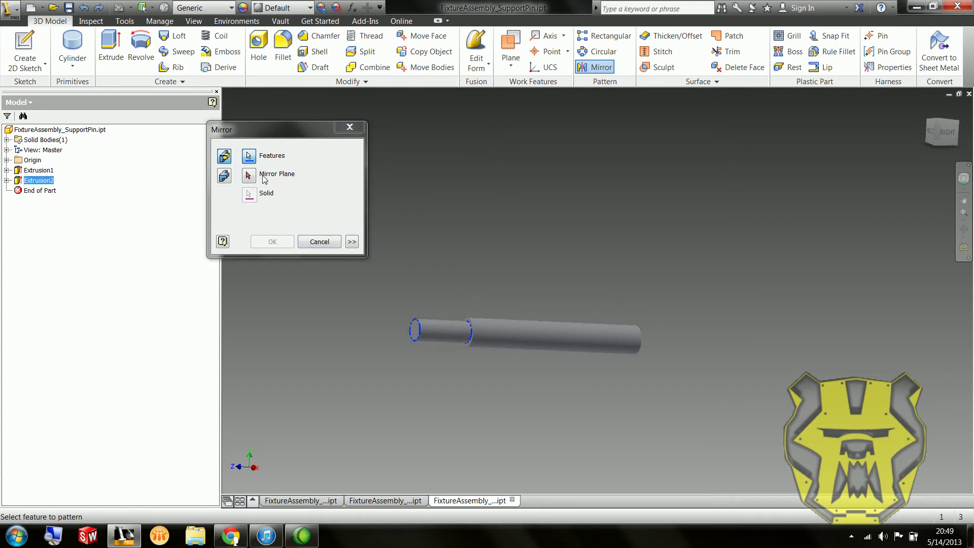
left_click(248, 176)
left_click(7, 160)
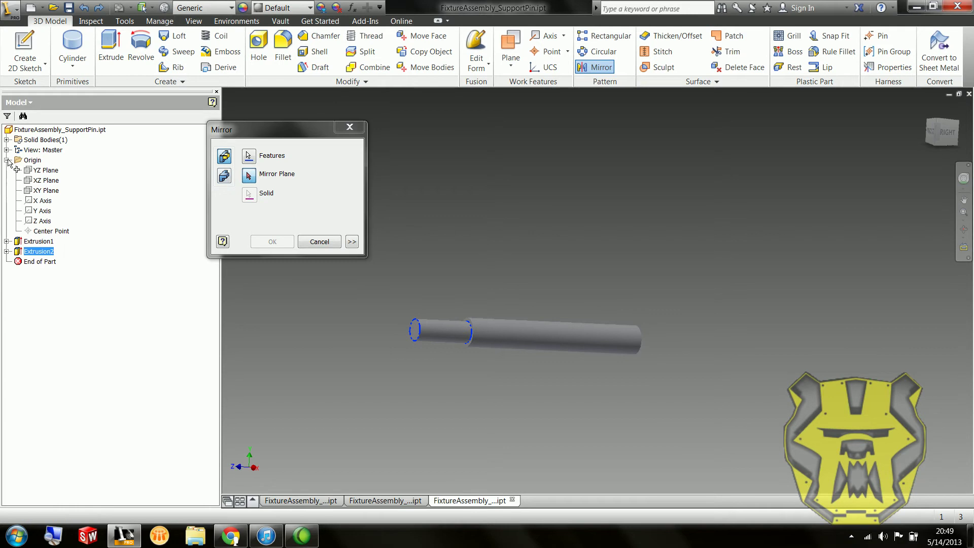
left_click(40, 191)
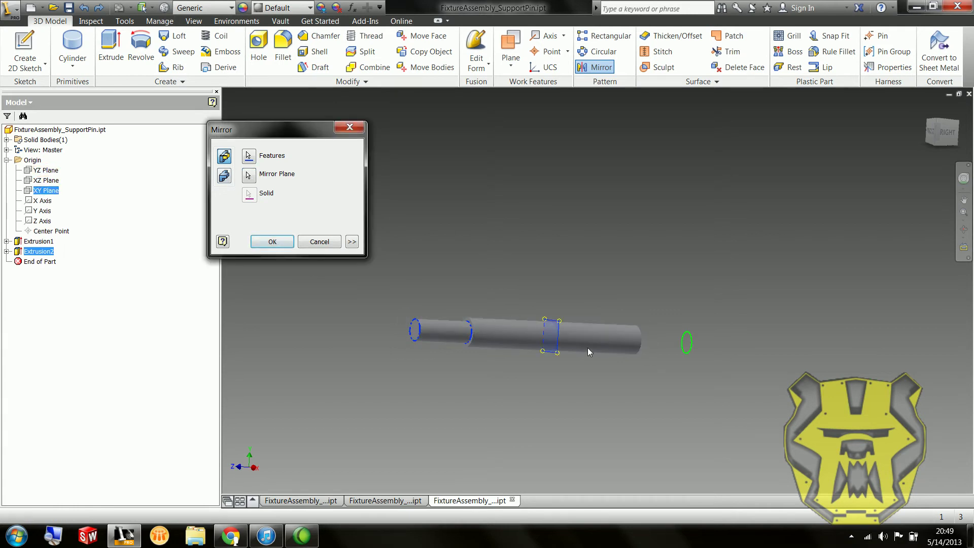
middle_click_drag(612, 359, 518, 373)
scroll(594, 357, "down", 3)
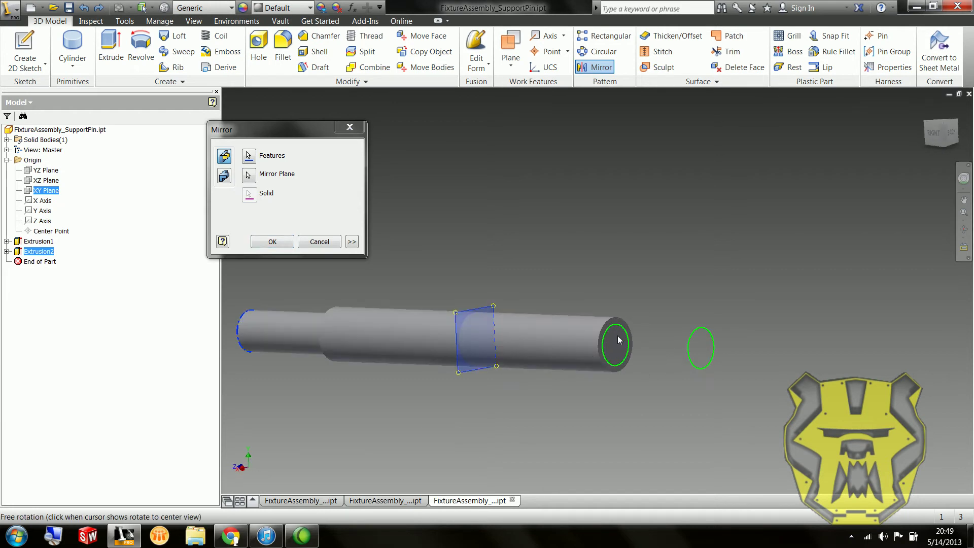
middle_click_drag(295, 318, 426, 355)
middle_click_drag(294, 356, 364, 317, "shift")
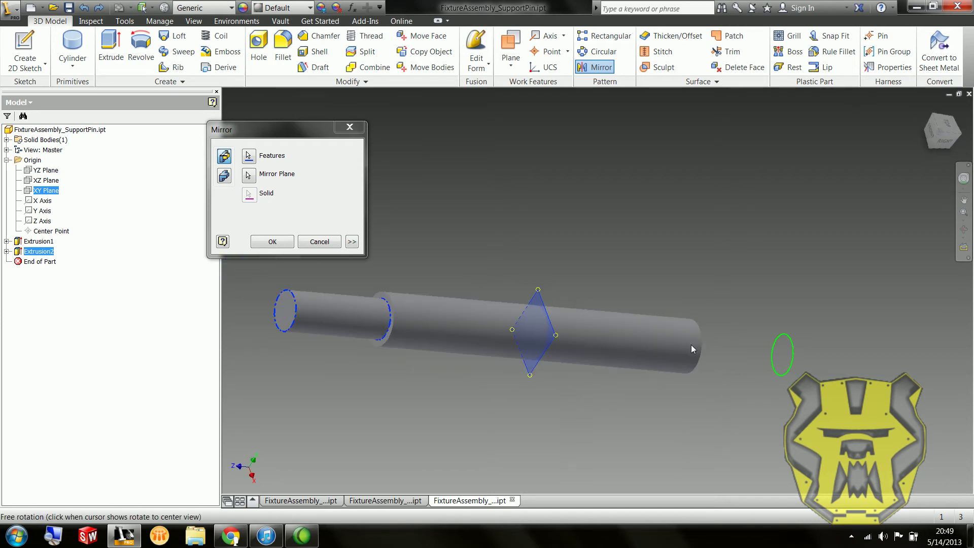
middle_click_drag(690, 349, 608, 324, "shift")
left_click(273, 241)
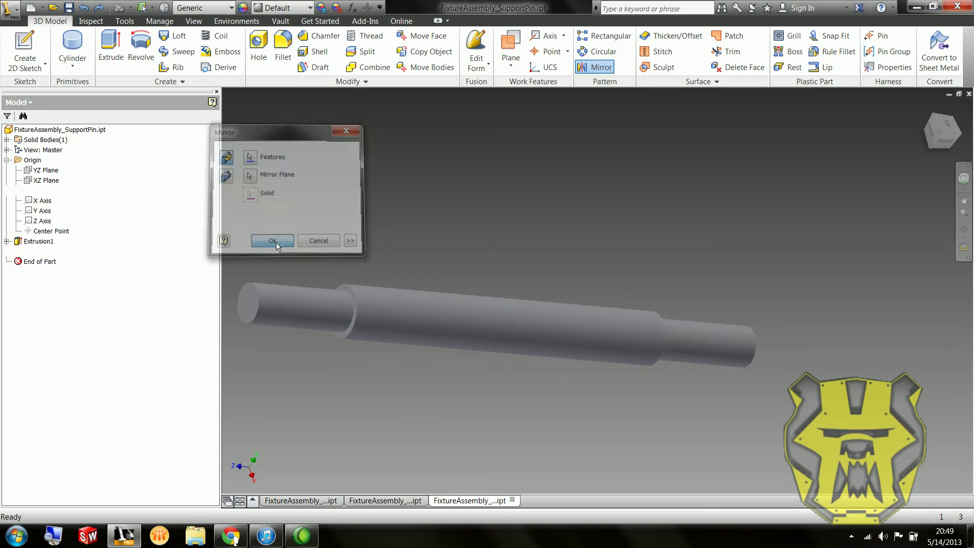
- Examine the stepped pin and both of its narrow ends from several angles, with the origin features collapsed
left_click_drag(700, 345, 655, 340, "shift")
middle_click_drag(654, 340, 609, 338, "shift")
left_click(695, 355)
left_click(501, 238)
left_click(695, 331)
left_click(531, 239)
middle_click_drag(516, 239, 587, 252)
scroll(573, 251, "down", 3)
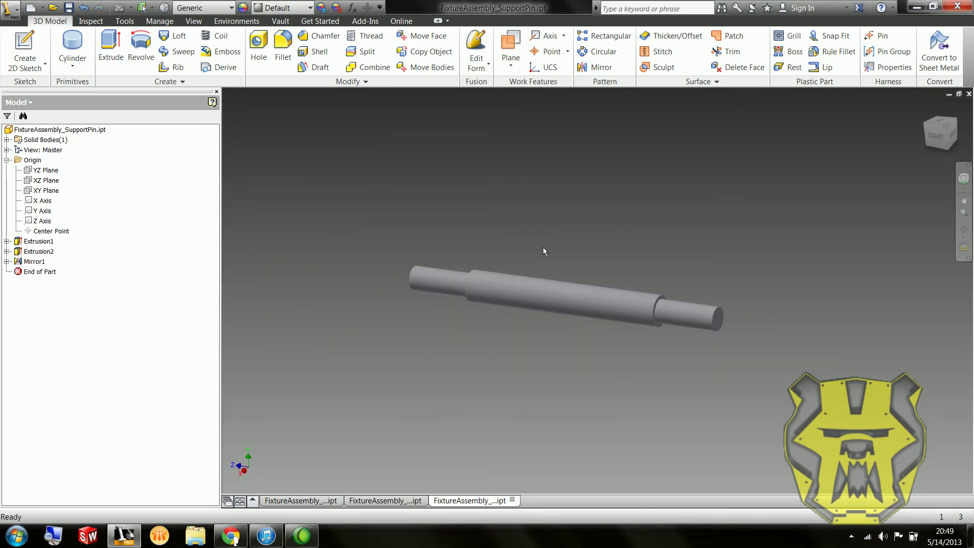
left_click(7, 160)
middle_click_drag(467, 250, 543, 285)
left_click(470, 346)
left_click(454, 353)
left_click(582, 280)
middle_click_drag(623, 303, 580, 306, "shift")
left_click(444, 341)
left_click(635, 285)
middle_click_drag(635, 284, 561, 269)
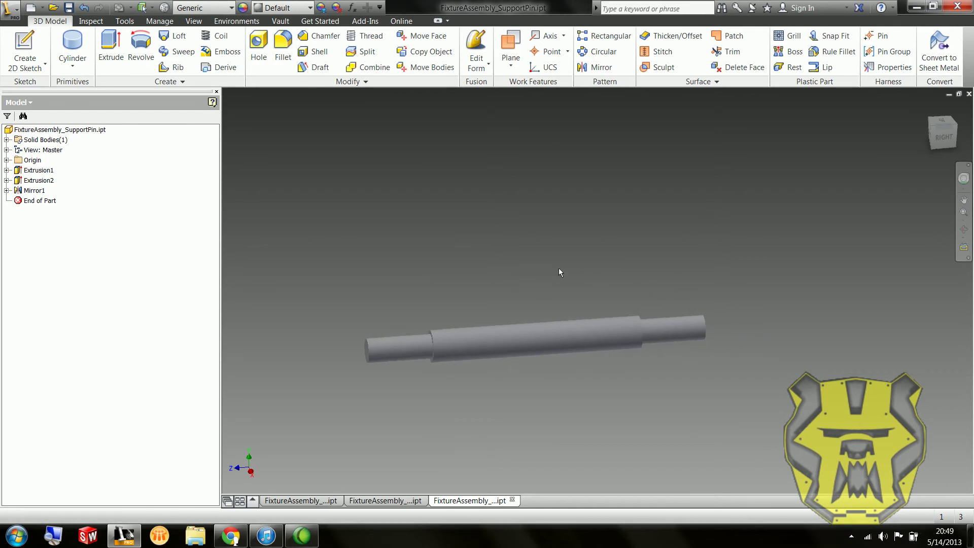
- Undo the mirror of the narrow end so the chamfer can be added before mirroring
left_click(664, 327)
left_click(321, 200)
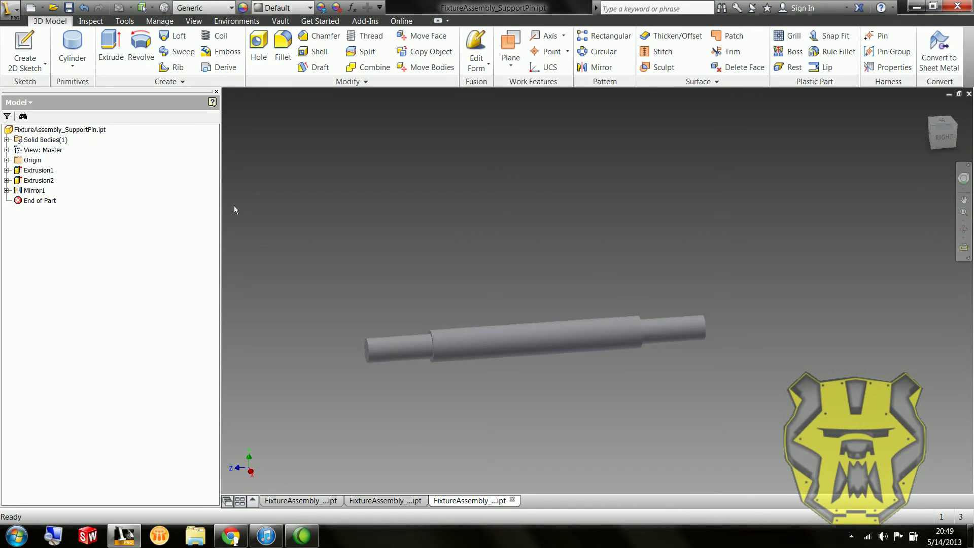
middle_click_drag(373, 356, 503, 346, "shift")
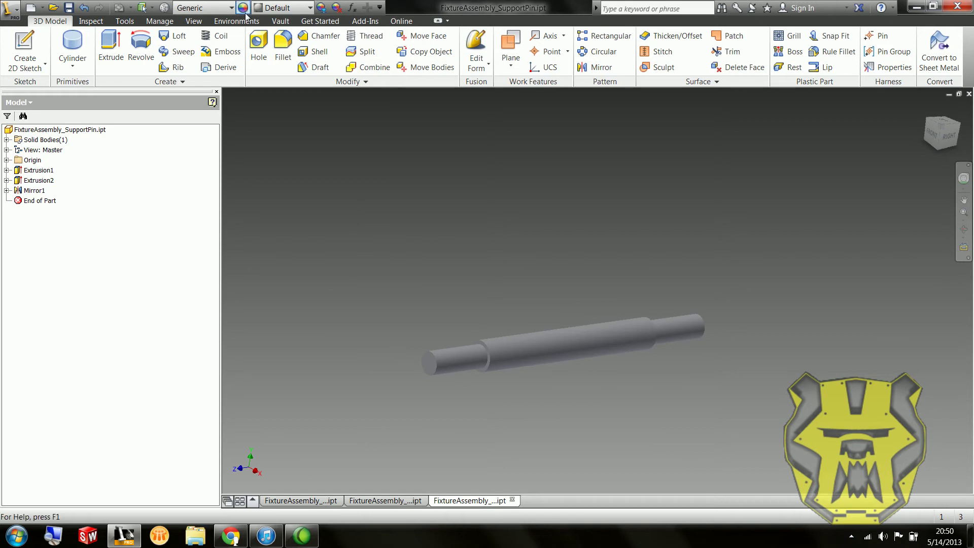
left_click(319, 35)
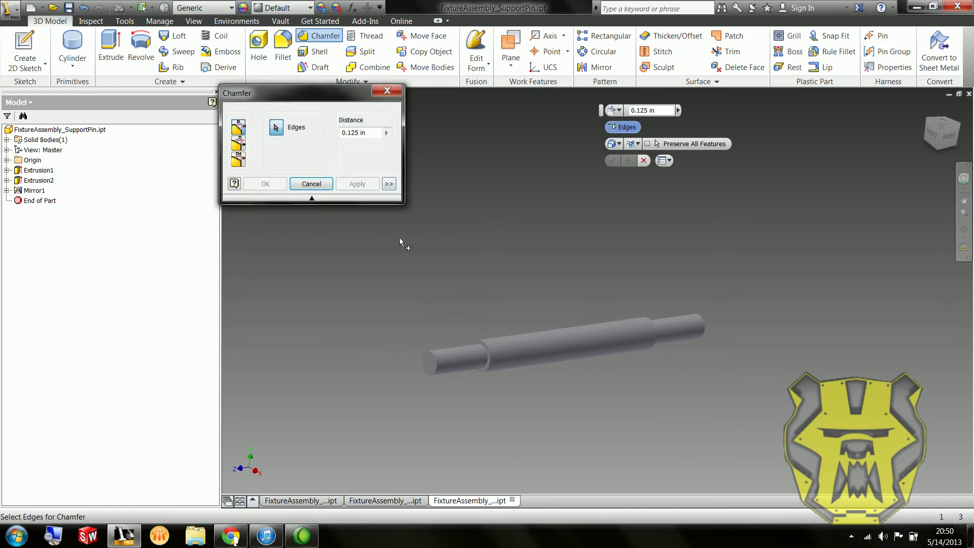
key("Escape")
key("ctrl+z")
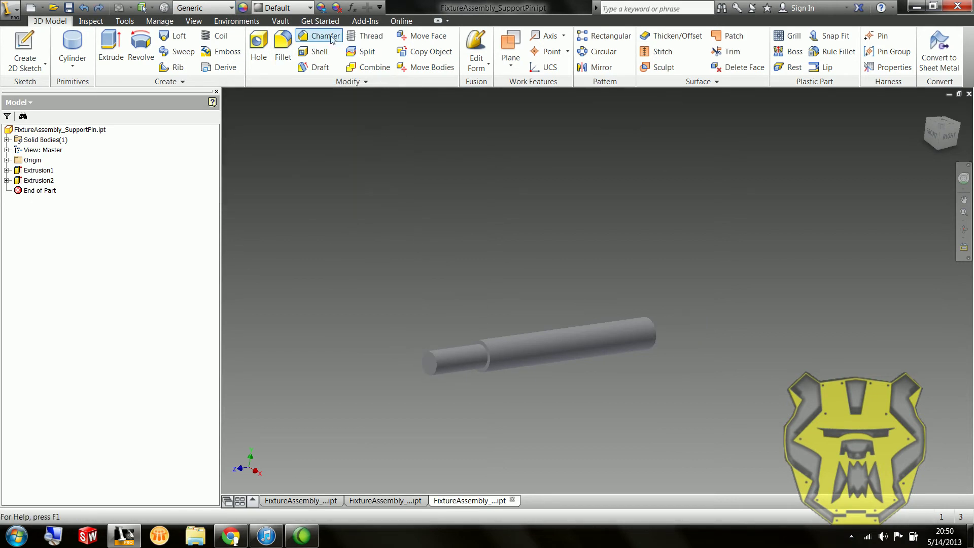
- Chamfer the outer edge of the remaining narrow end by 0.06 in
left_click(319, 35)
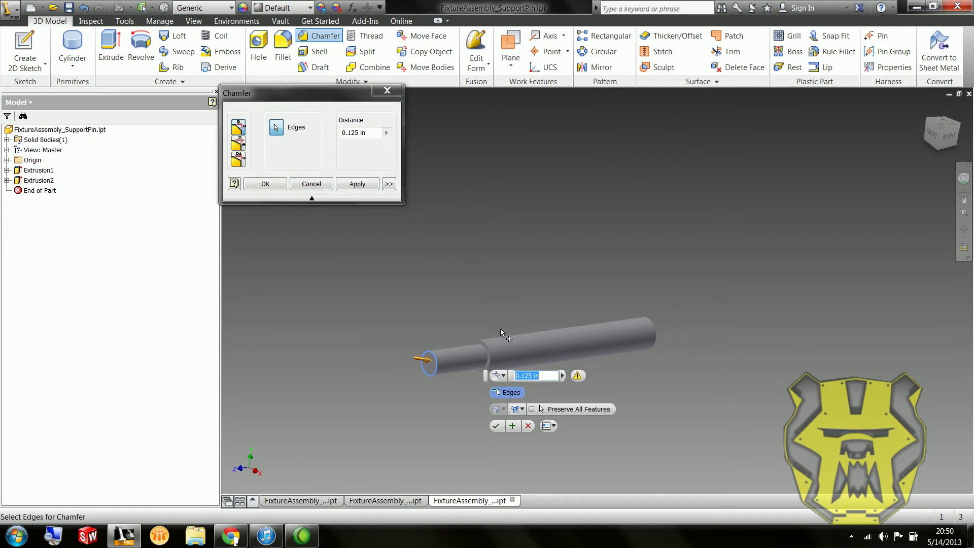
type(".06")
key("Return")
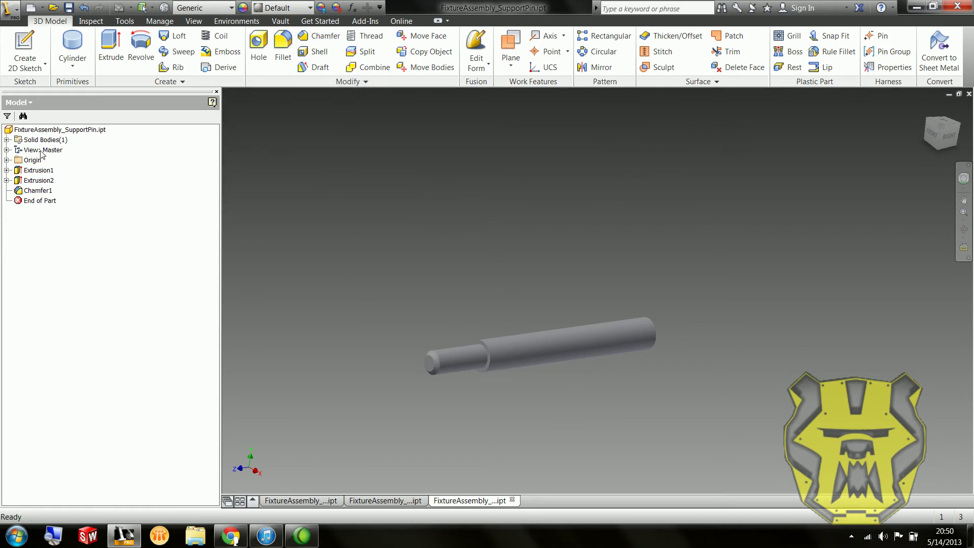
- Mirror the narrow end extrusion together with its chamfer to the other end of the pin, using the XY origin plane
left_click(600, 68)
left_click(457, 360)
left_click(249, 175)
left_click(37, 191)
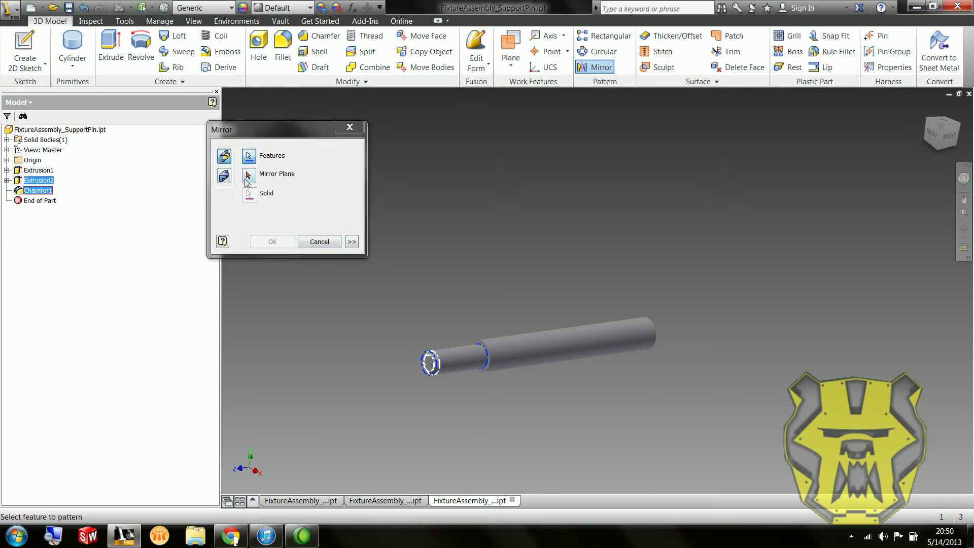
left_click(7, 160)
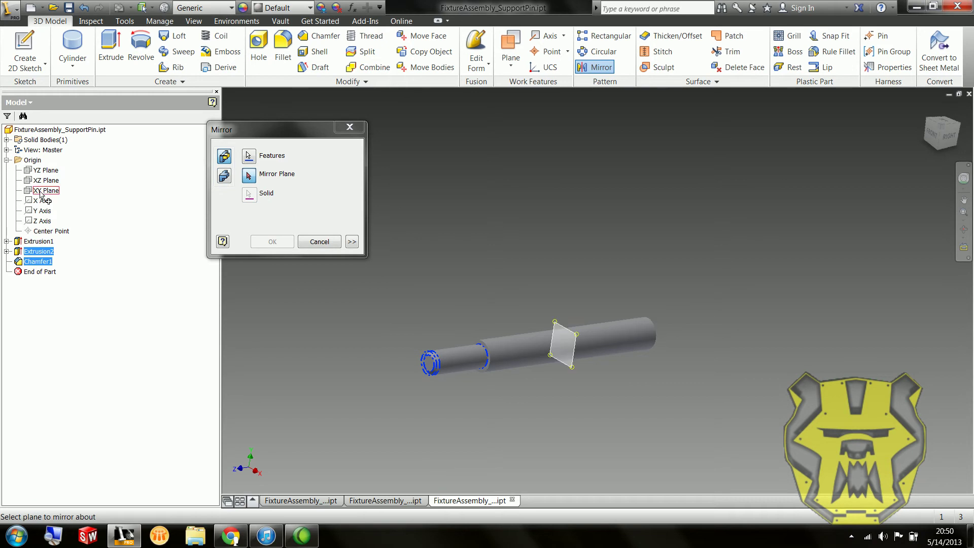
left_click(43, 192)
left_click(272, 241)
middle_click_drag(792, 311, 663, 338, "shift")
left_click(679, 339)
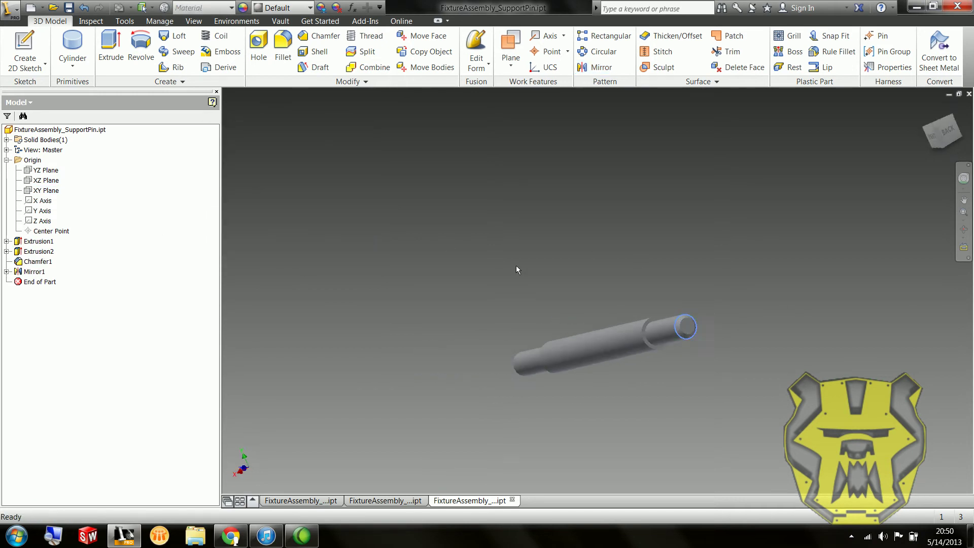
middle_click_drag(459, 271, 592, 282, "shift")
scroll(554, 270, "up", 2)
middle_click_drag(514, 260, 459, 249)
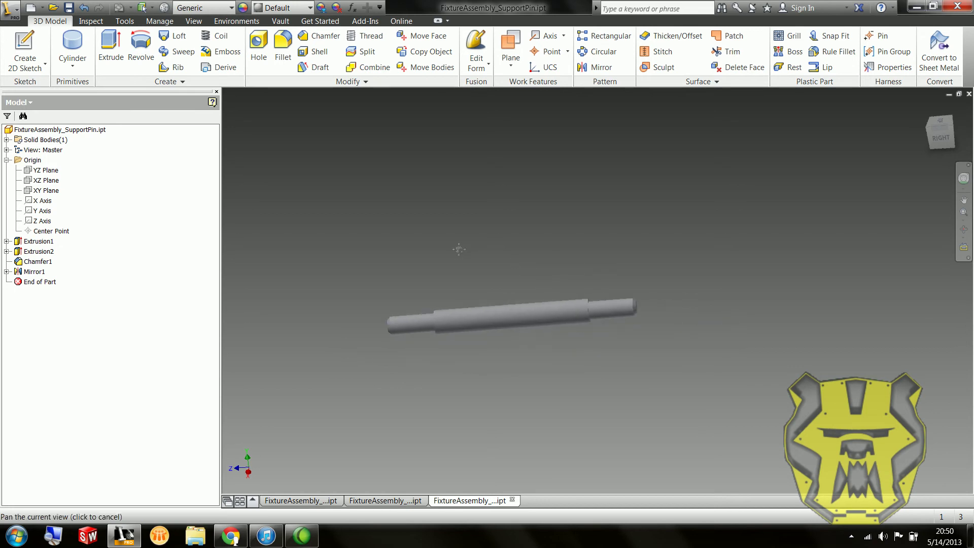
- Create a new part and start a sketch on its XY origin plane
left_click(42, 8)
left_click(56, 79)
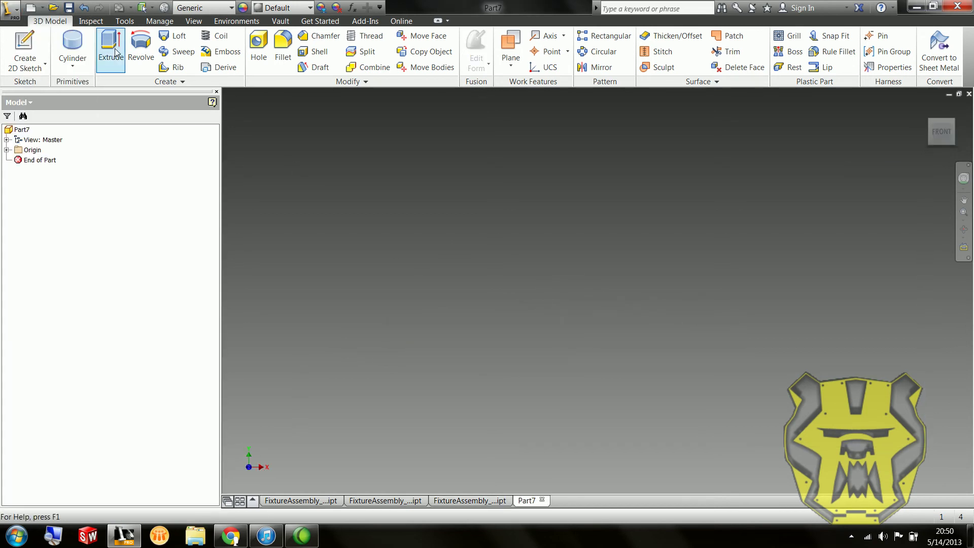
left_click(27, 43)
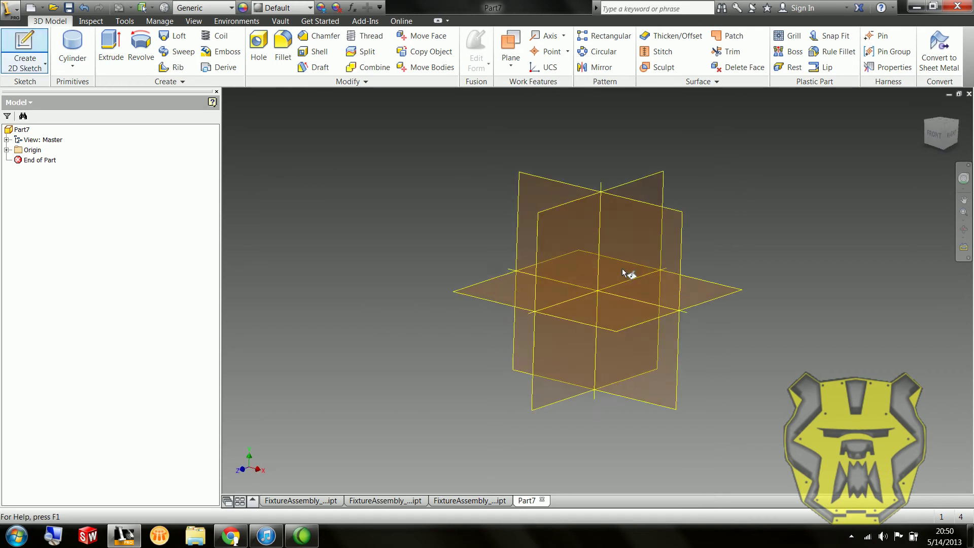
left_click(646, 257)
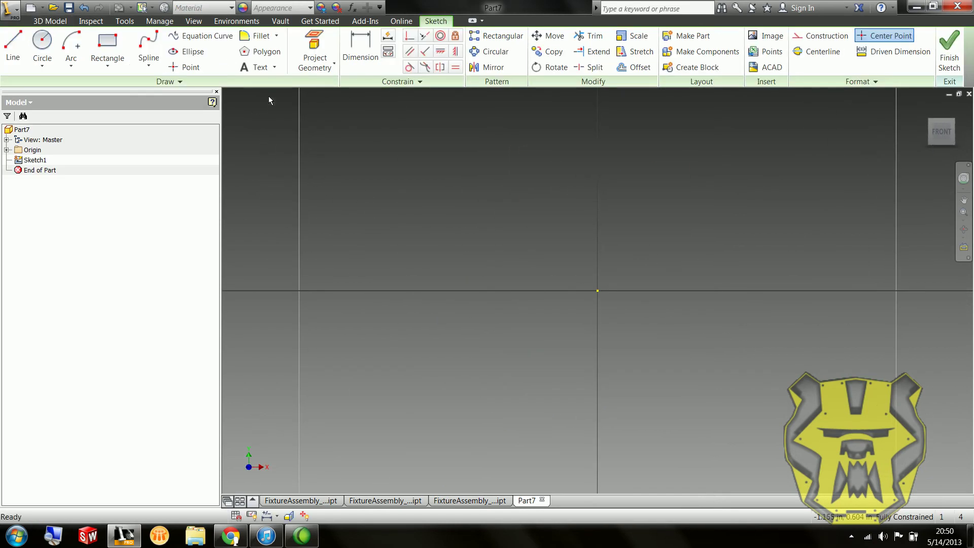
- Sketch a six-sided polygon centred on the origin, about 0.55 in across flats
left_click(261, 51)
left_click(597, 291)
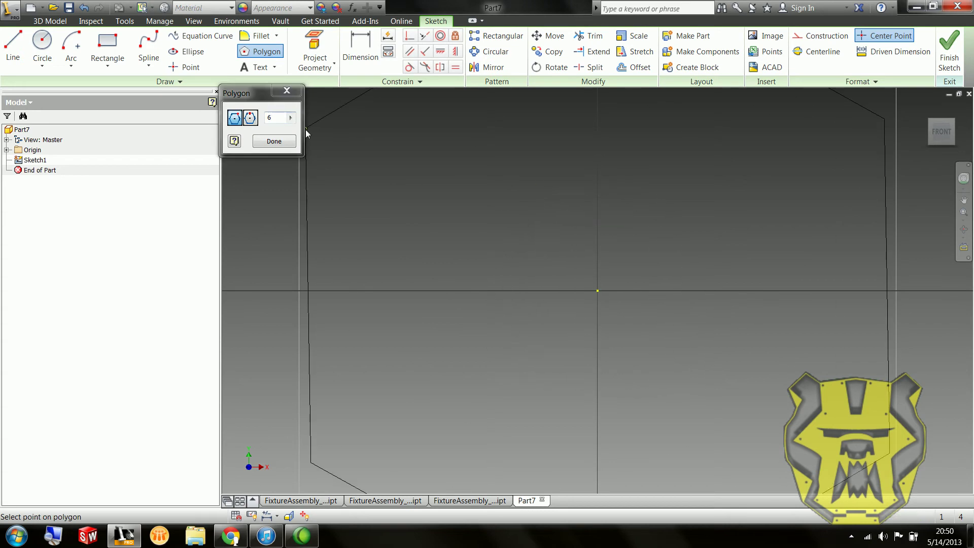
left_click(532, 221)
- Dimension the distance between two opposite sides of the hexagon as 0.3 in
key("d")
left_click(615, 374)
key("Return")
key("Escape")
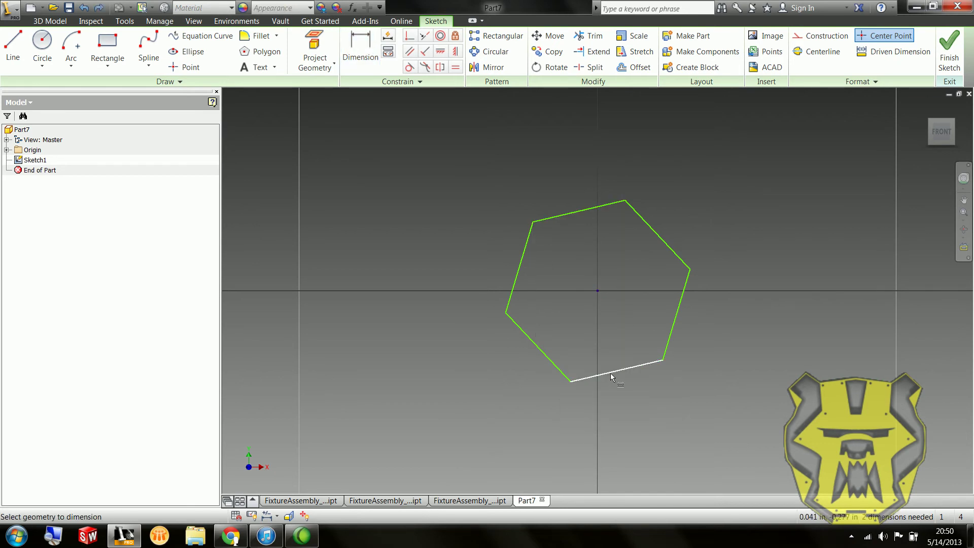
left_click(608, 371)
left_click(562, 219)
left_click(562, 288)
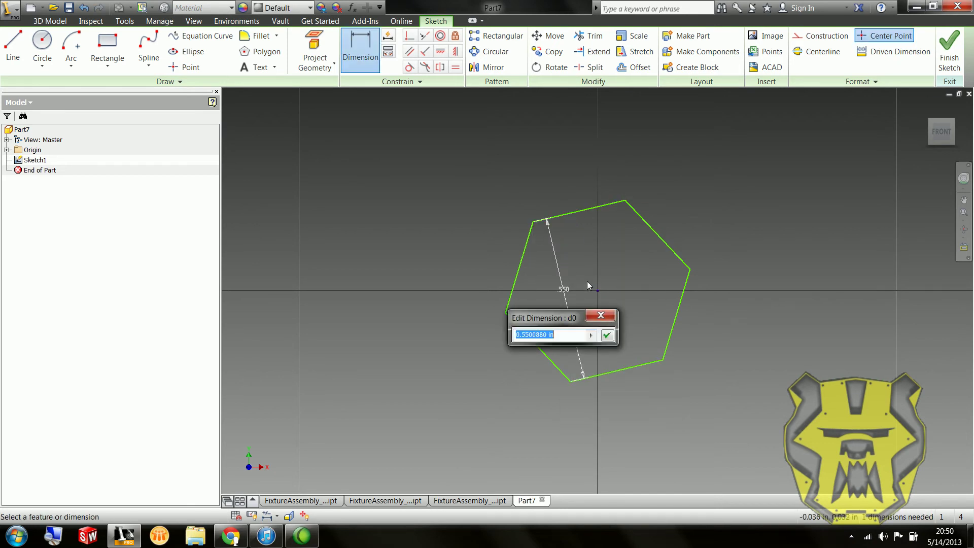
type(".3")
key("Return")
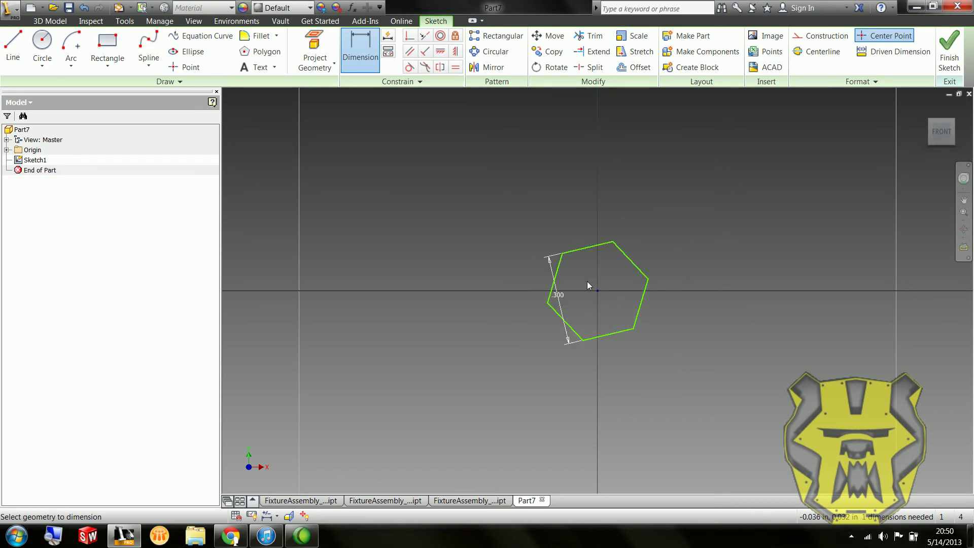
- Constrain the hexagon's upper side to be horizontal and finish the sketch
scroll(563, 263, "up", 2)
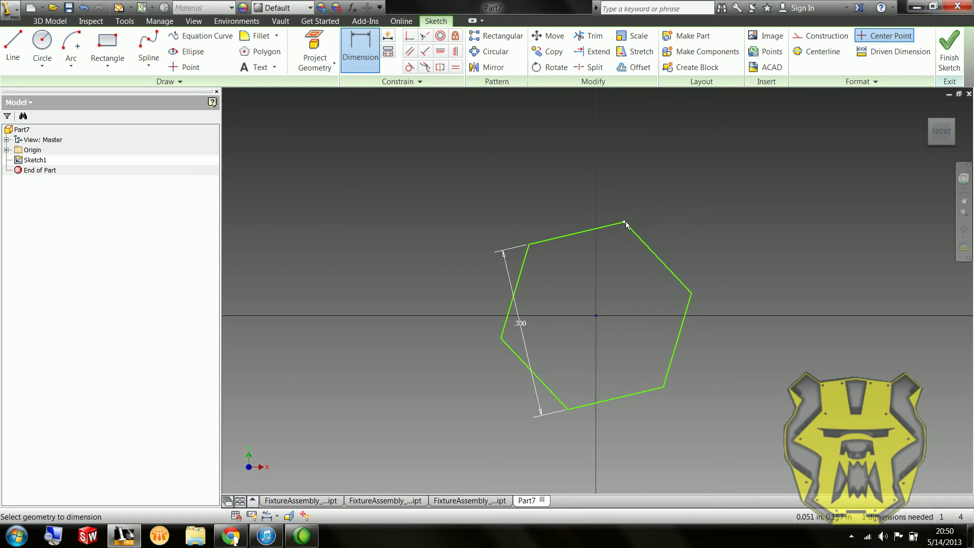
left_click(597, 230)
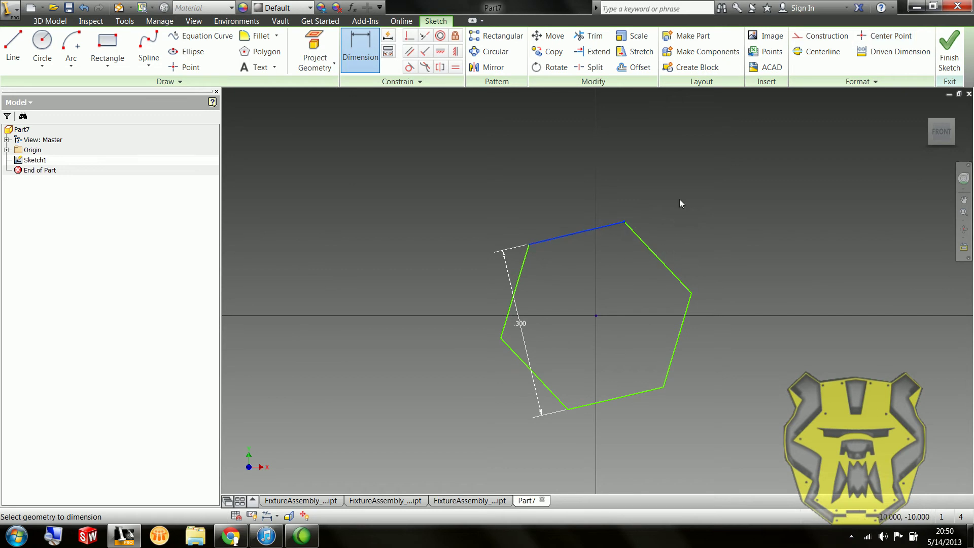
middle_click_drag(647, 209, 575, 212)
left_click(440, 51)
left_click(531, 228)
left_click(949, 53)
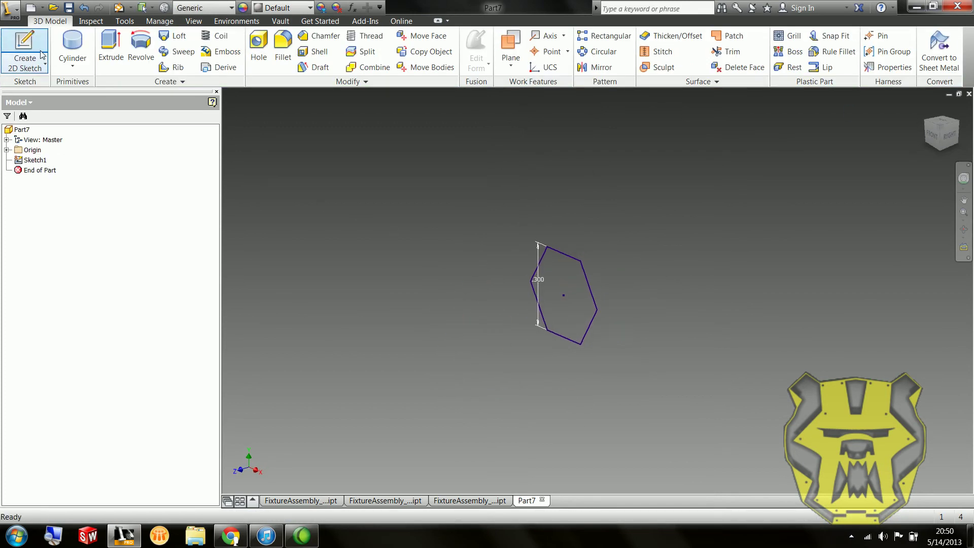
- Extrude the hexagon by 0.2 in as a solid
key("e")
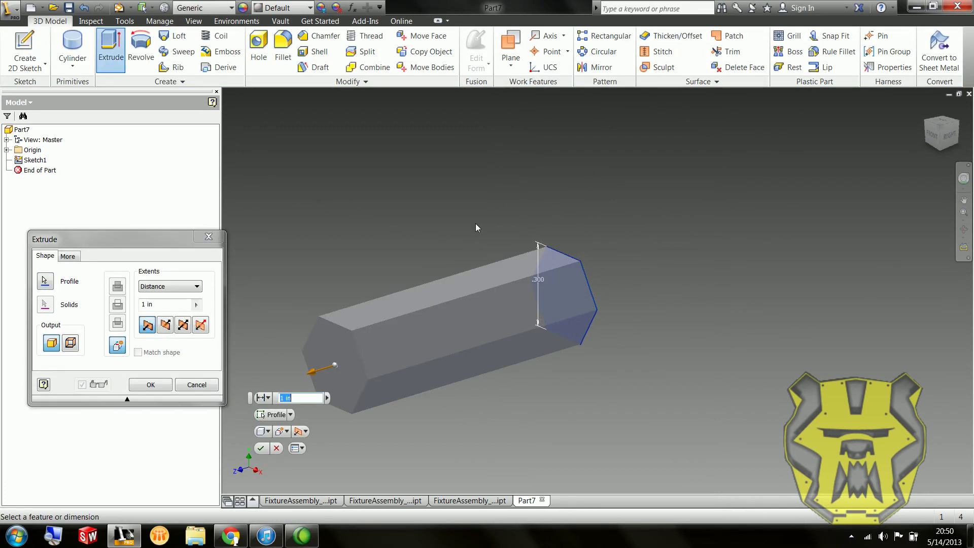
type(".2")
key("Return")
- Sketch a circle about 0.185 in in diameter on the hexagon's back face, centred on the origin
middle_click_drag(645, 266, 533, 278, "shift")
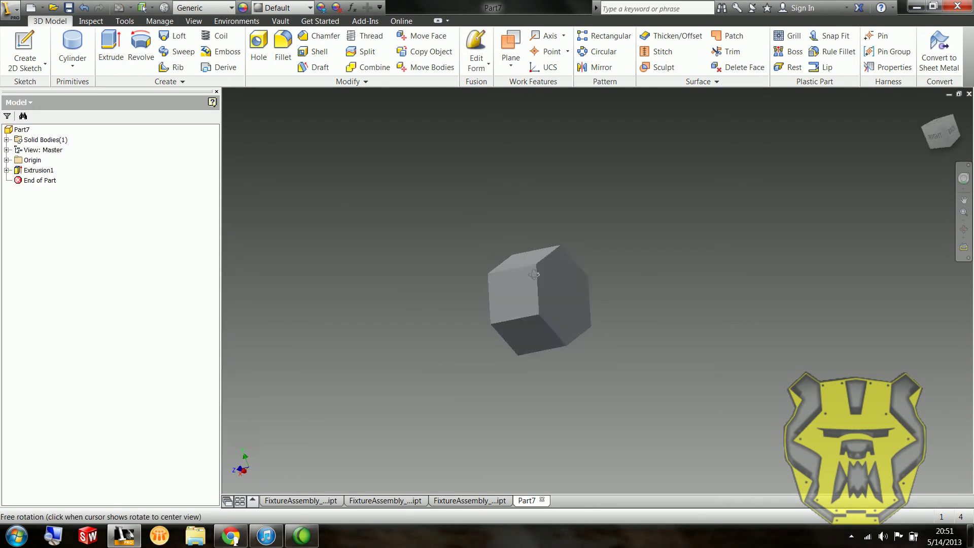
middle_click_drag(615, 292, 547, 303)
key("s")
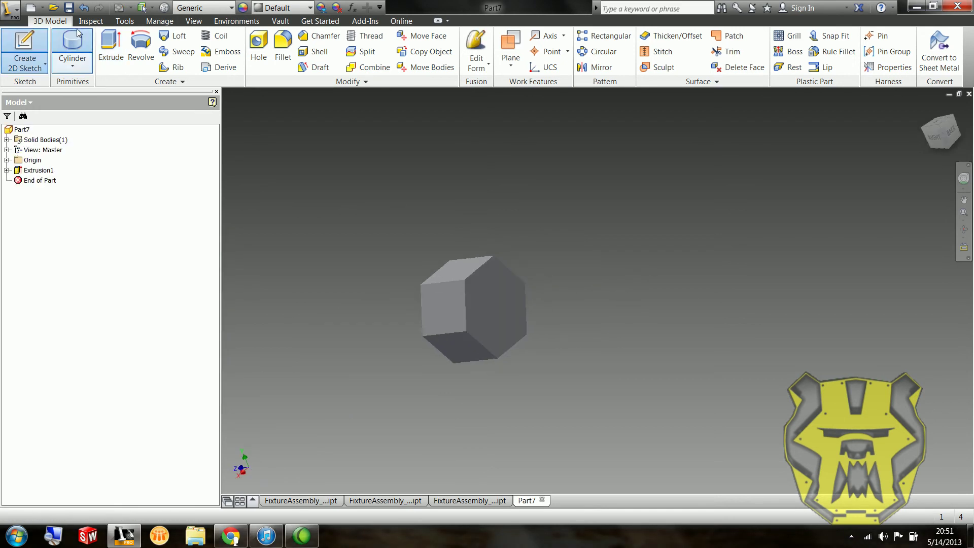
left_click(516, 312)
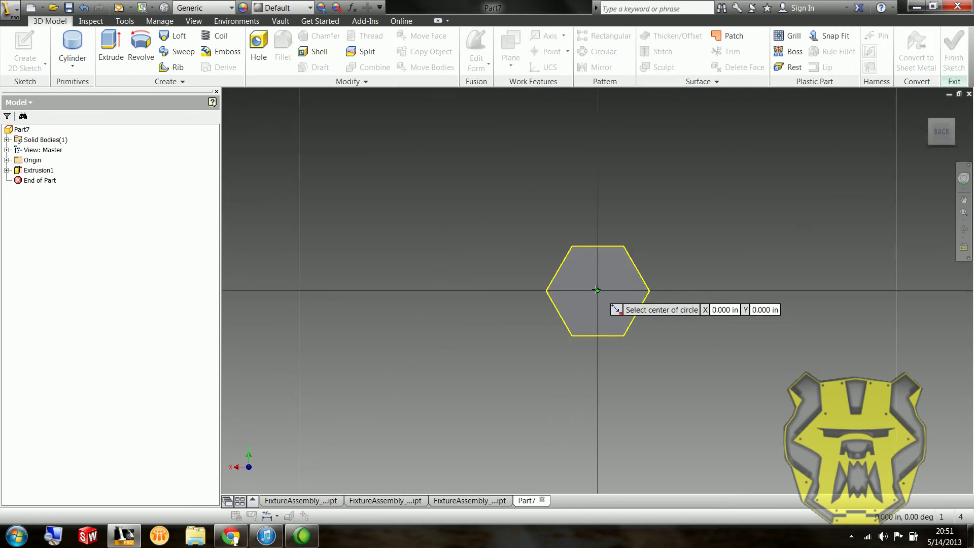
left_click(596, 291)
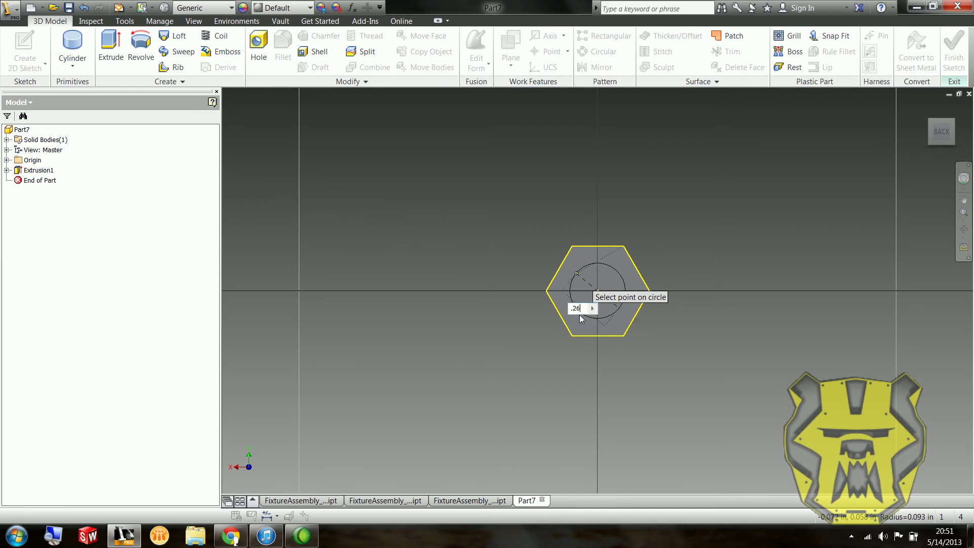
left_click(580, 272)
- Extrude the circle outward from the hexagonal head by a distance of 3.2-.2 in, joined to the head
key("e")
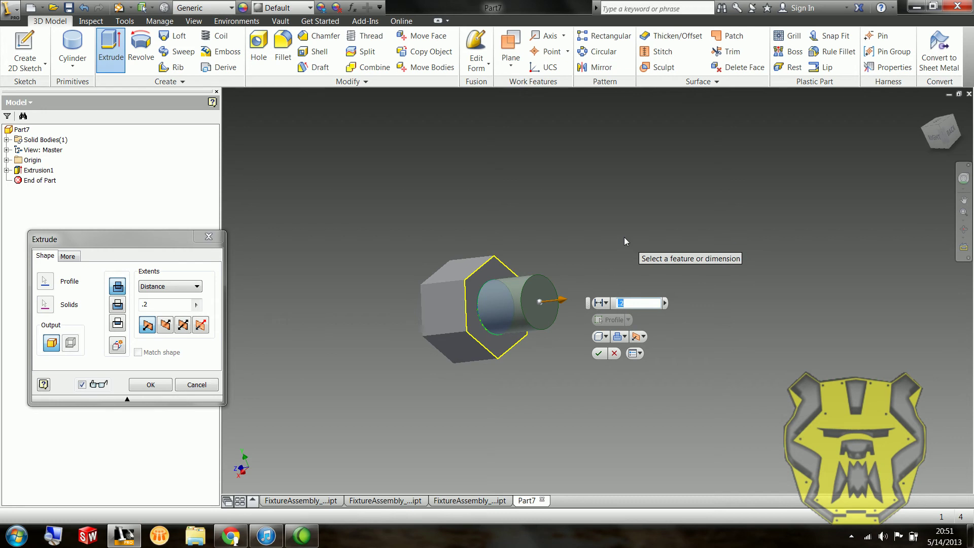
type("3")
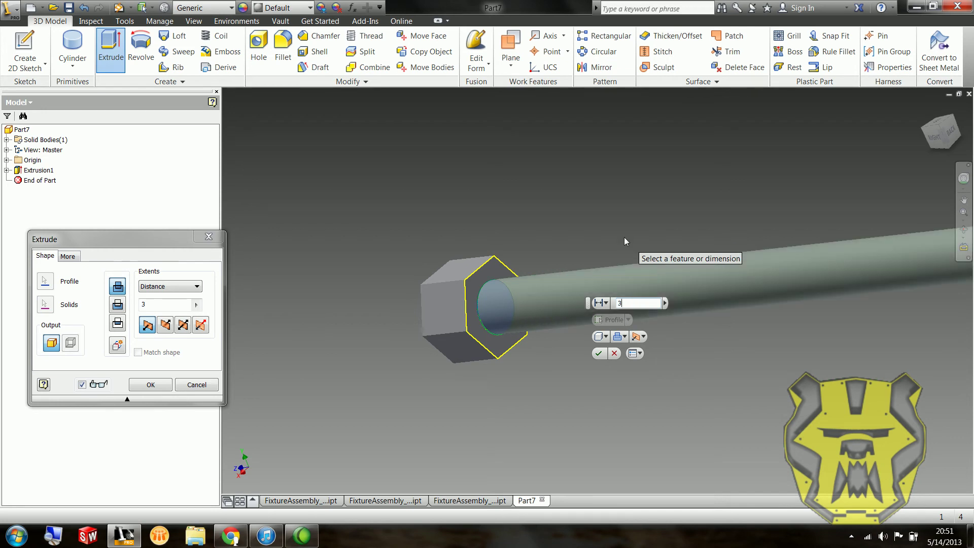
type(".2-.2")
key("Return")
- Edit the shaft's sketch, dimension its circle diameter as 0.26 in and finish the sketch
left_click(572, 295)
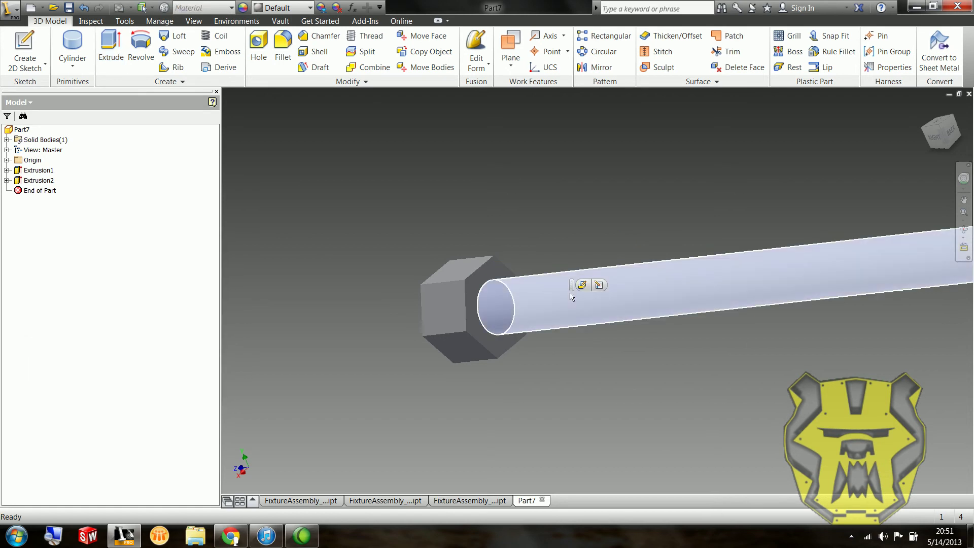
left_click(403, 259)
double_click(39, 191)
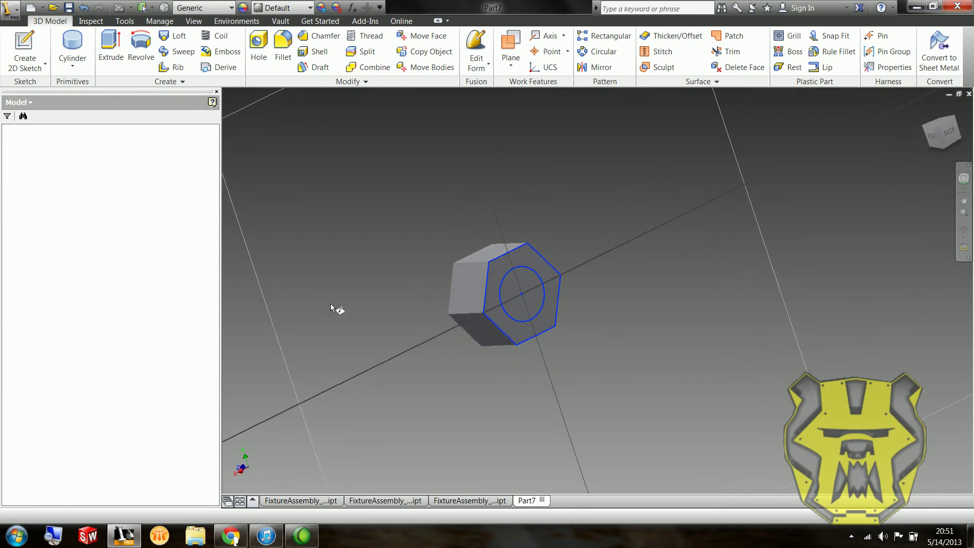
key("d")
left_click(572, 307)
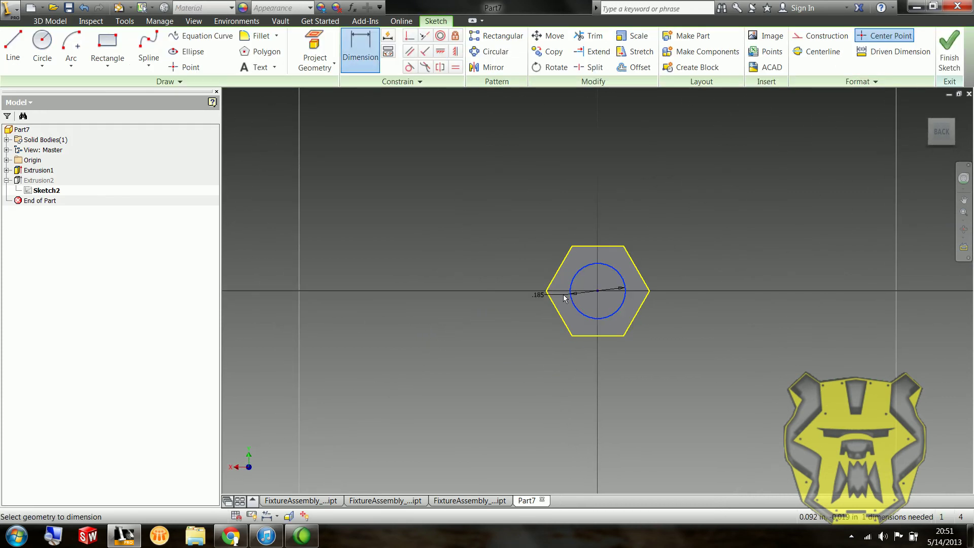
left_click(519, 256)
type(".26")
key("Return")
left_click(949, 50)
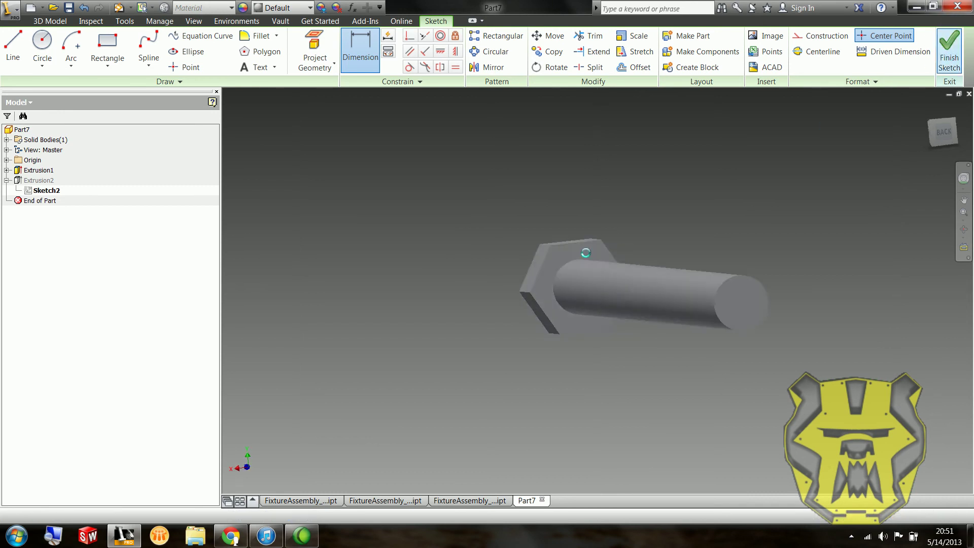
middle_click_drag(438, 327, 678, 350)
mouse_move(605, 374)
middle_mouse_down()
mouse_move(536, 316)
mouse_move(467, 350)
mouse_move(453, 372)
middle_mouse_up()
left_click(6, 180)
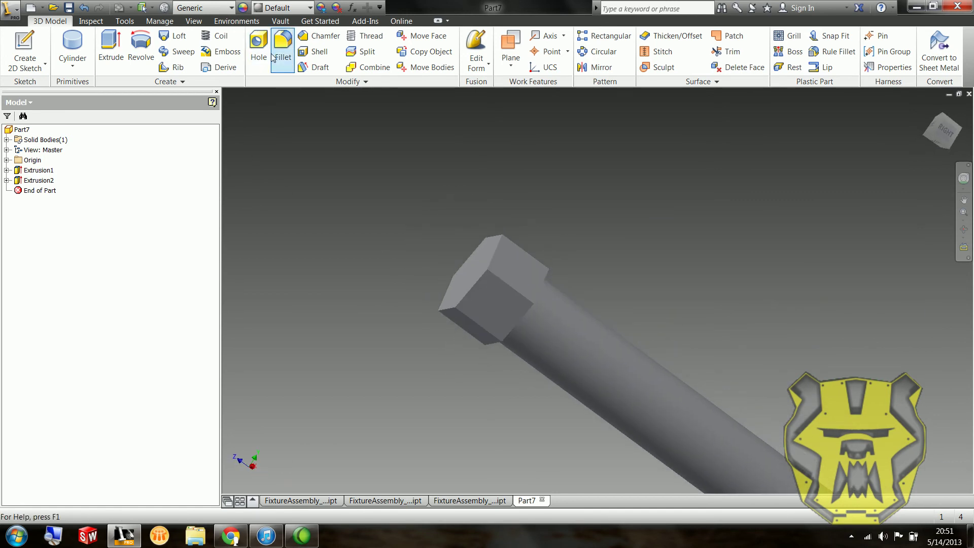
left_click(318, 35)
left_click(497, 247)
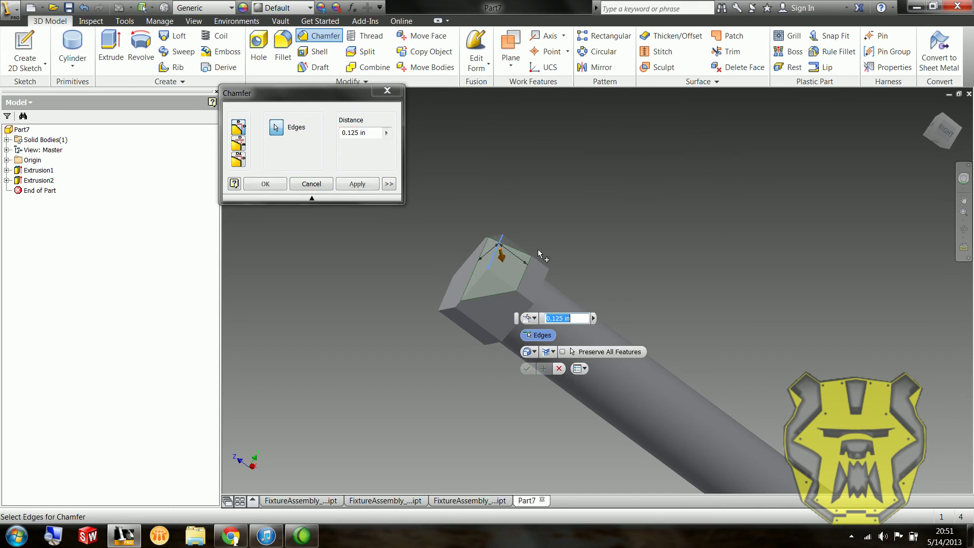
type(".3")
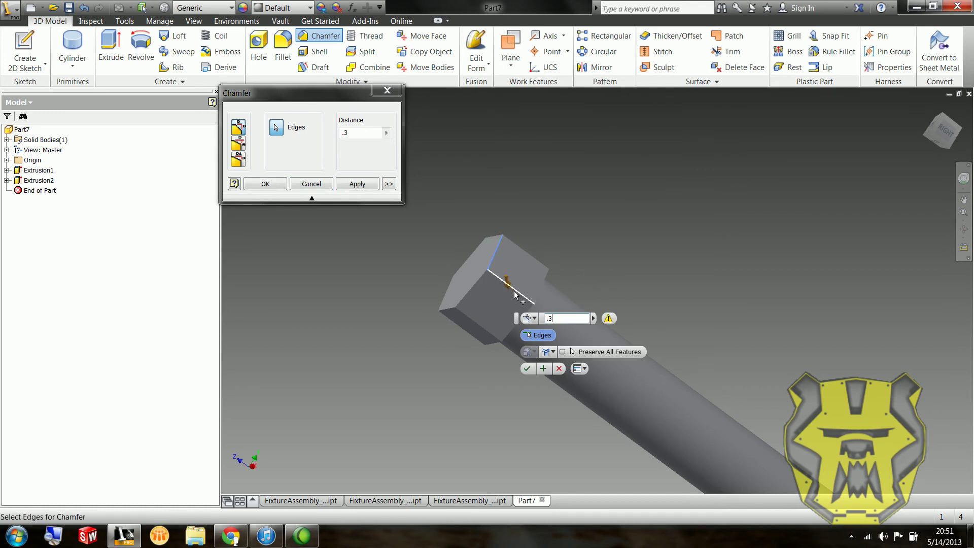
middle_click_drag(506, 278, 478, 291, "shift")
left_click(549, 318)
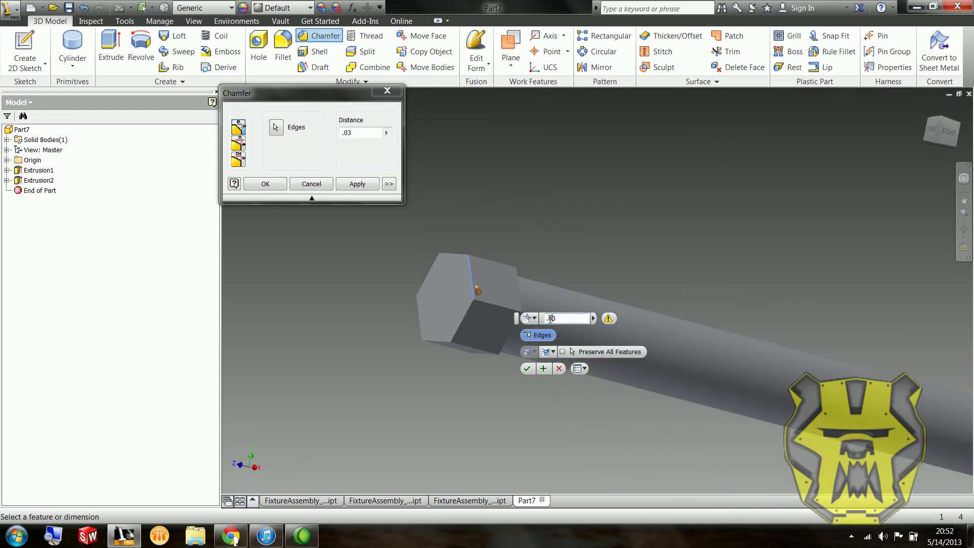
left_click(539, 335)
left_click(455, 334)
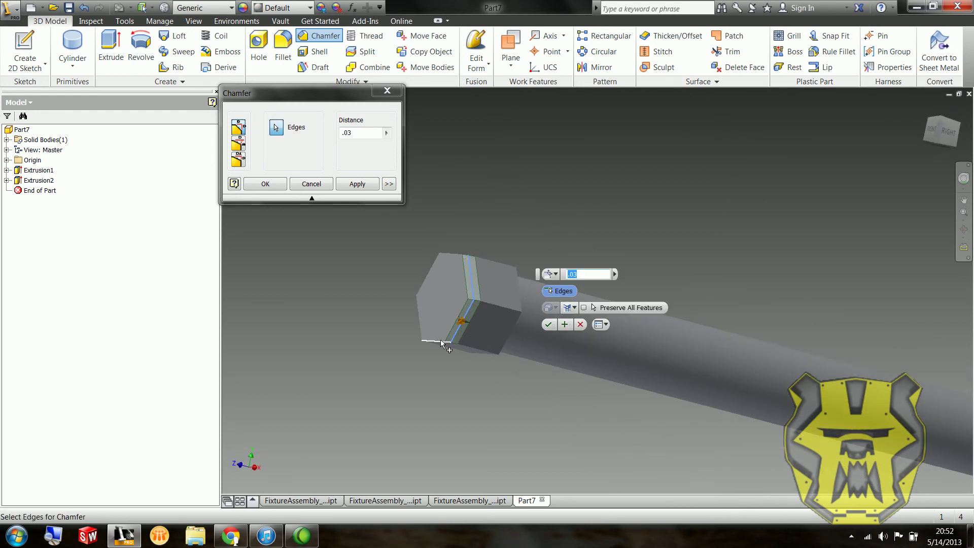
left_click(441, 341)
left_click(421, 326)
left_click(424, 285)
middle_click_drag(441, 263, 346, 216, "shift")
left_click(312, 183)
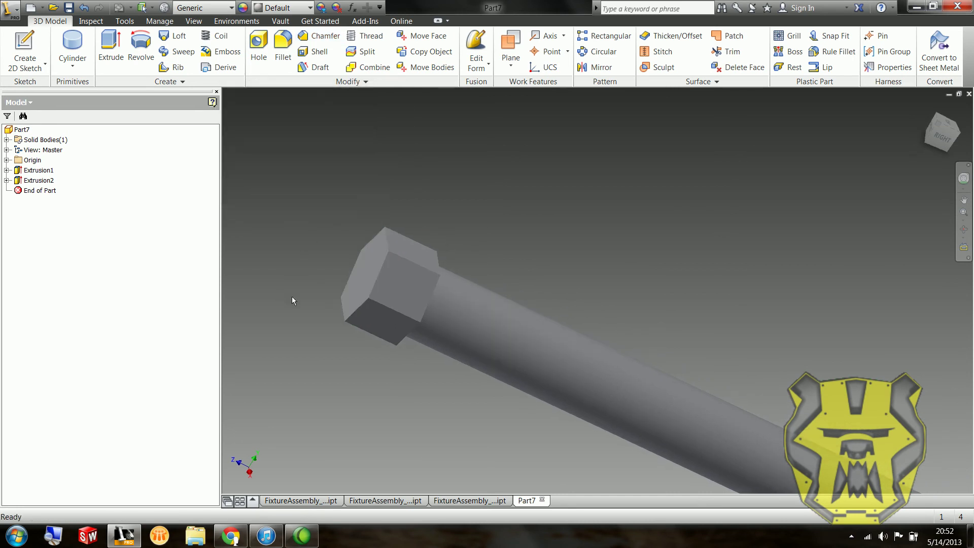
- Compare the origin planes on the bolt and create a 2D sketch on the XZ plane
left_click(6, 160)
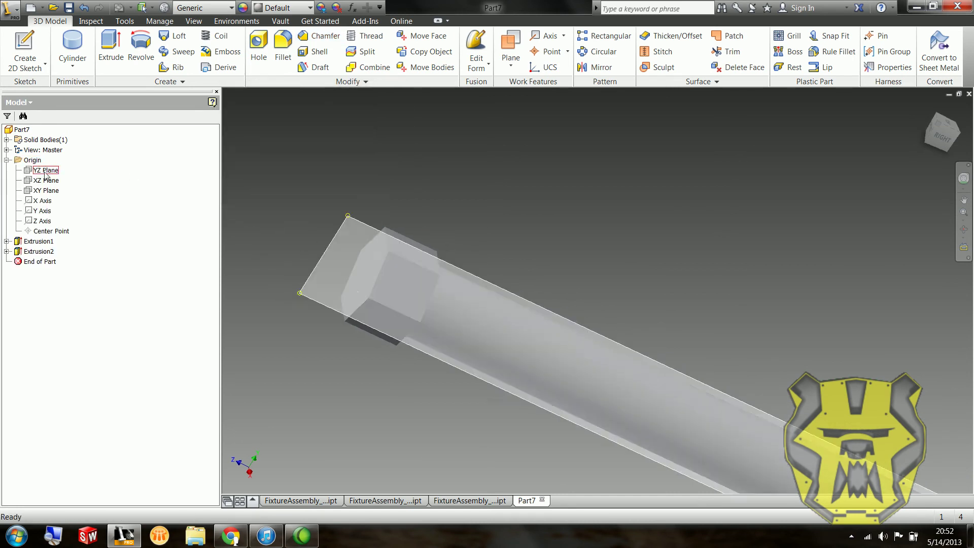
left_click(938, 124)
scroll(459, 380, "down", 5)
mouse_move(464, 377)
middle_mouse_down()
mouse_move(494, 363)
mouse_move(468, 379)
middle_mouse_up()
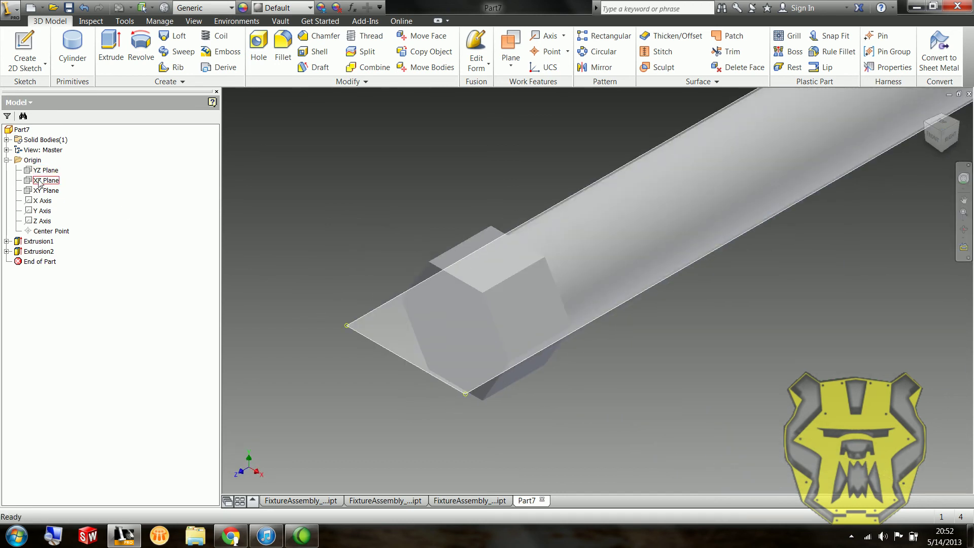
left_click(43, 180)
middle_click_drag(447, 390, 448, 443, "shift")
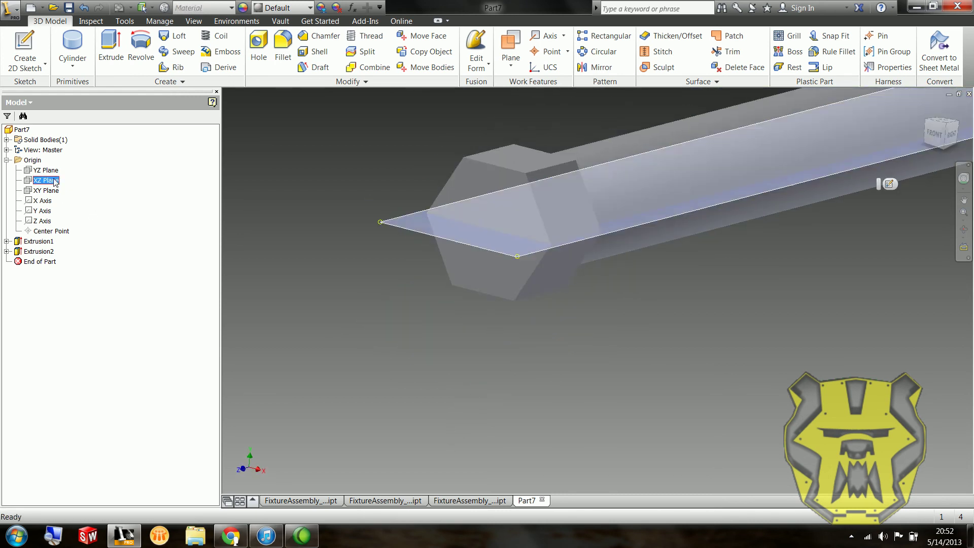
left_click(47, 170)
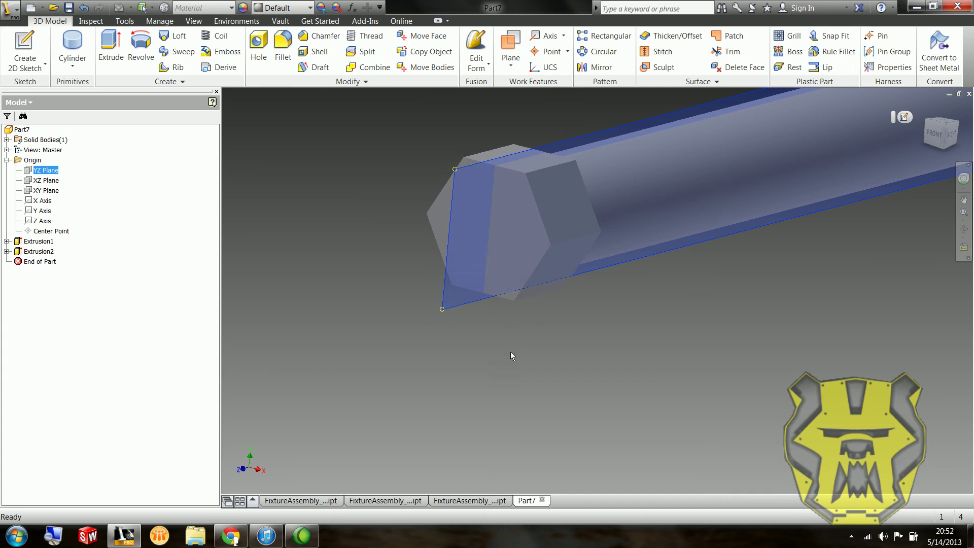
middle_click_drag(513, 357, 533, 318, "shift")
left_click(49, 182)
middle_click_drag(495, 267, 441, 186, "shift")
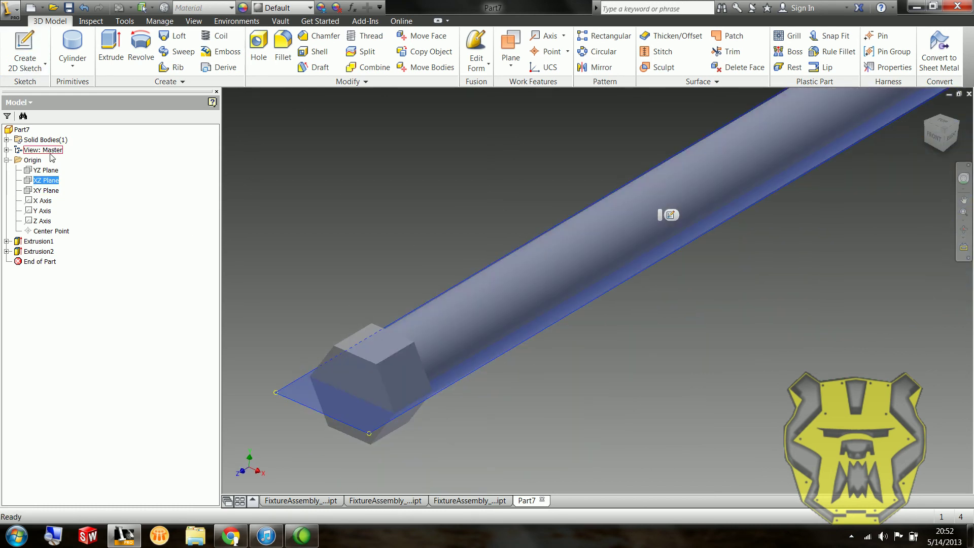
left_click(28, 45)
middle_click_drag(734, 314, 654, 304)
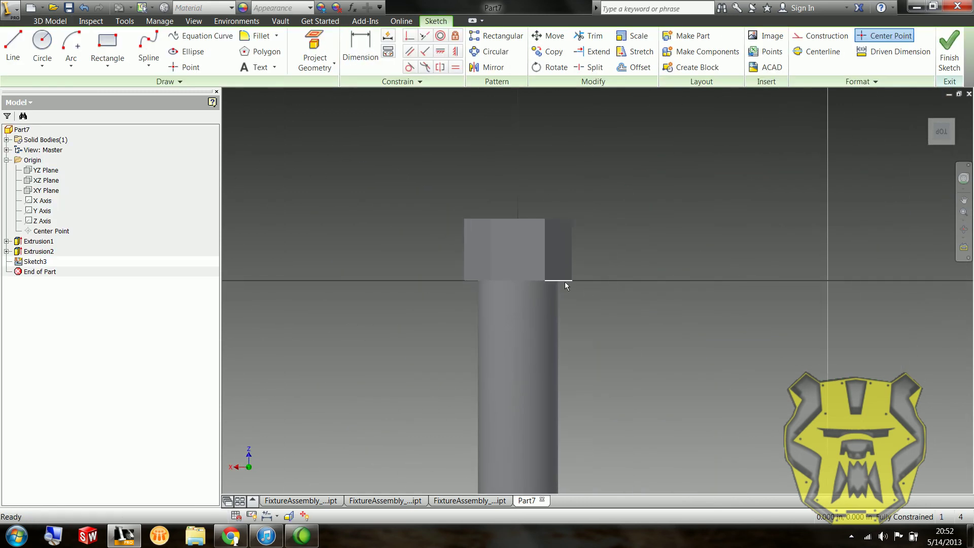
- Project three faces of the hexagonal head into the sketch as reference geometry
middle_click_drag(565, 284, 587, 321, "shift")
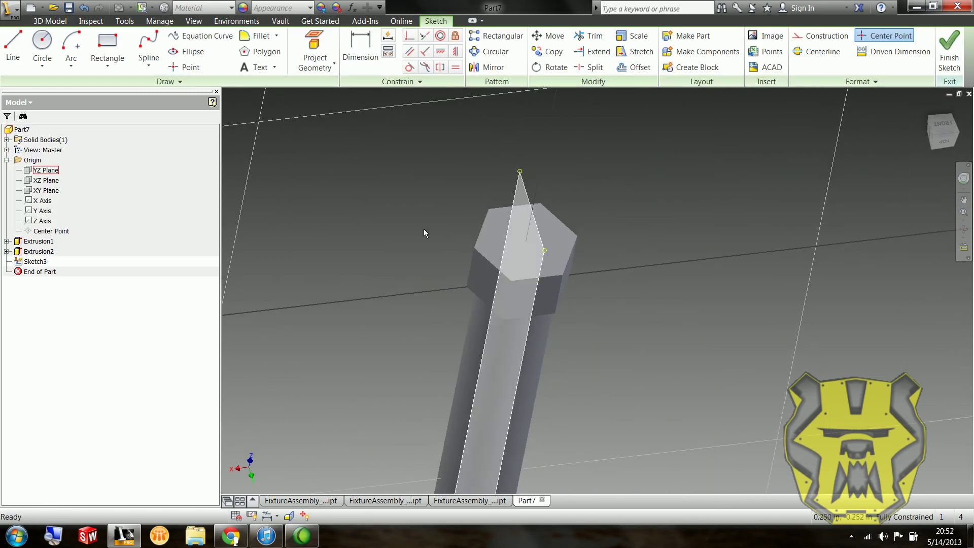
middle_click_drag(419, 229, 374, 248, "shift")
middle_click_drag(385, 347, 360, 390, "shift")
middle_click_drag(437, 274, 356, 350, "shift")
middle_click_drag(393, 309, 517, 363, "shift")
middle_click_drag(422, 325, 397, 305)
middle_click_drag(403, 364, 389, 360, "shift")
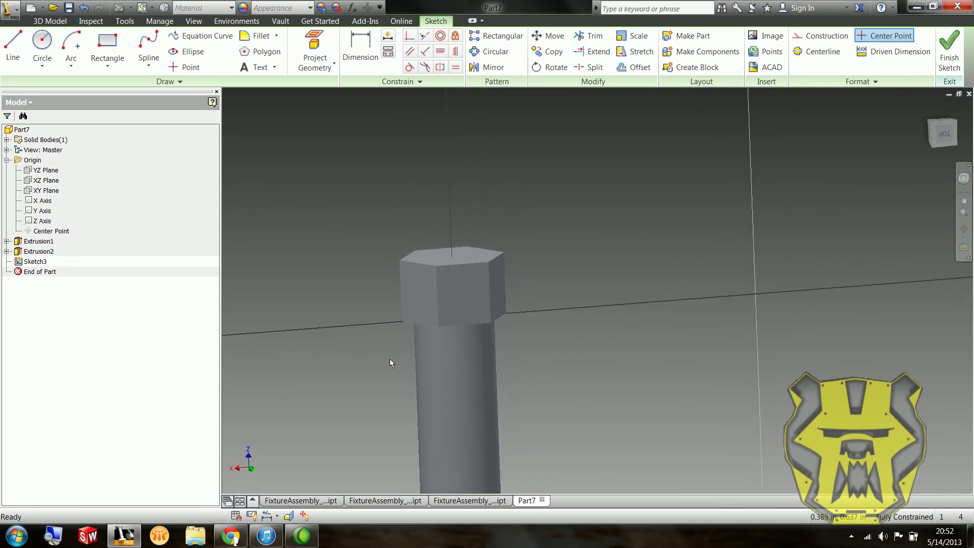
middle_click_drag(491, 328, 547, 357, "shift")
left_click(316, 41)
left_click(331, 70)
left_click(421, 276)
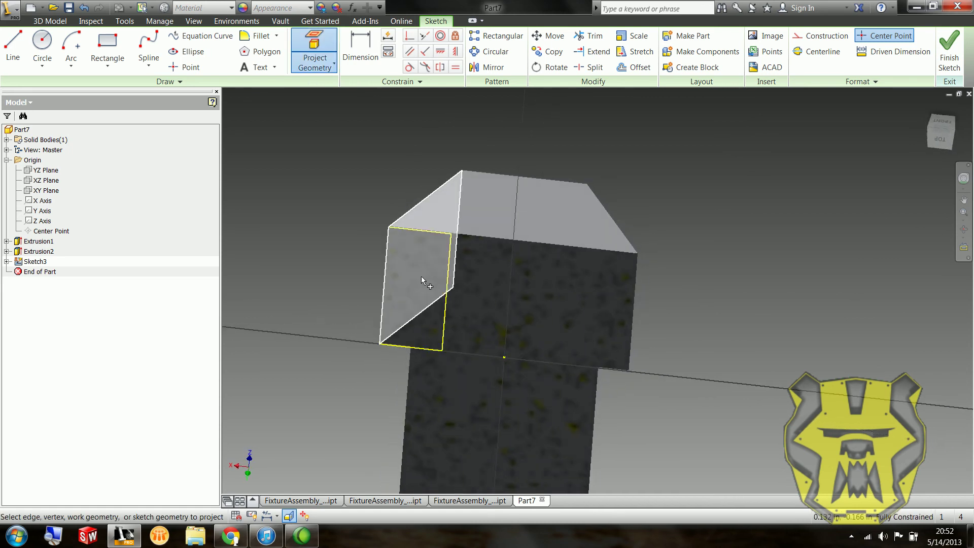
left_click(478, 286)
left_click(598, 302)
middle_click_drag(477, 363, 424, 282, "shift")
scroll(456, 279, "up", 3)
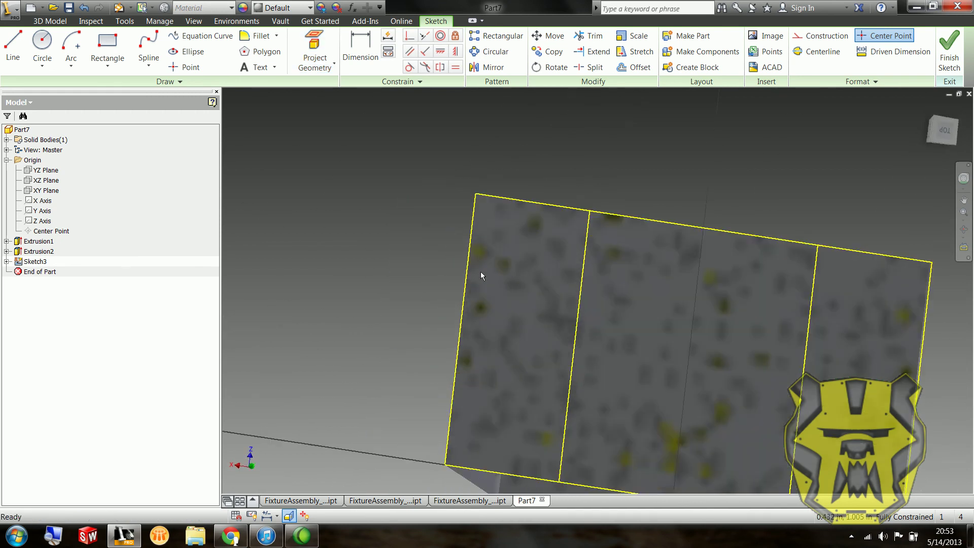
key("l")
left_click(439, 294)
left_click(501, 253)
key("d")
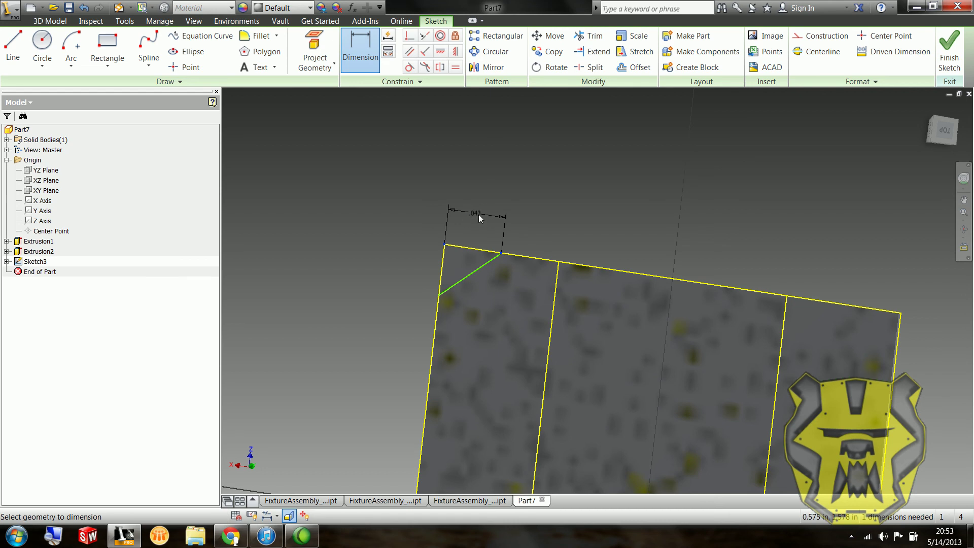
left_click(470, 208)
left_click(208, 110)
key("Escape")
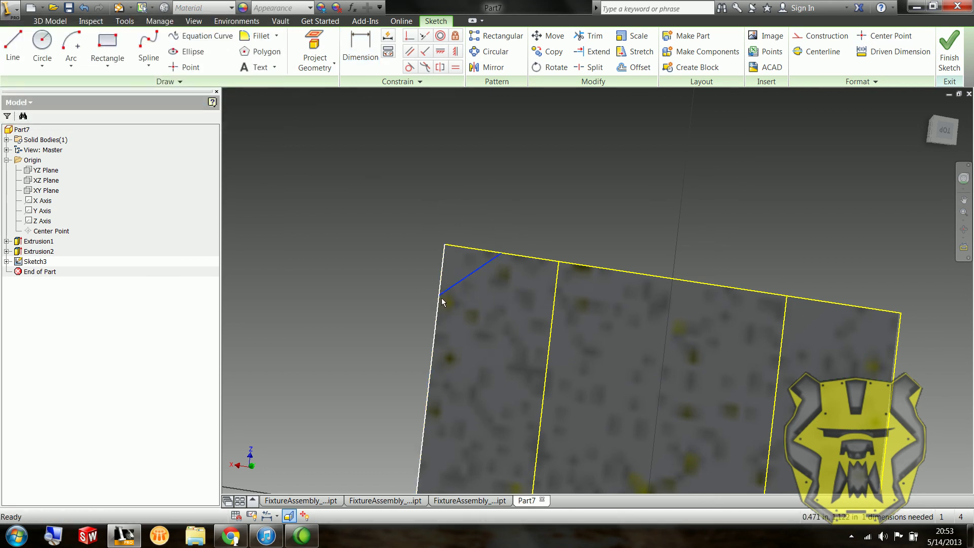
left_click_drag(440, 296, 437, 319)
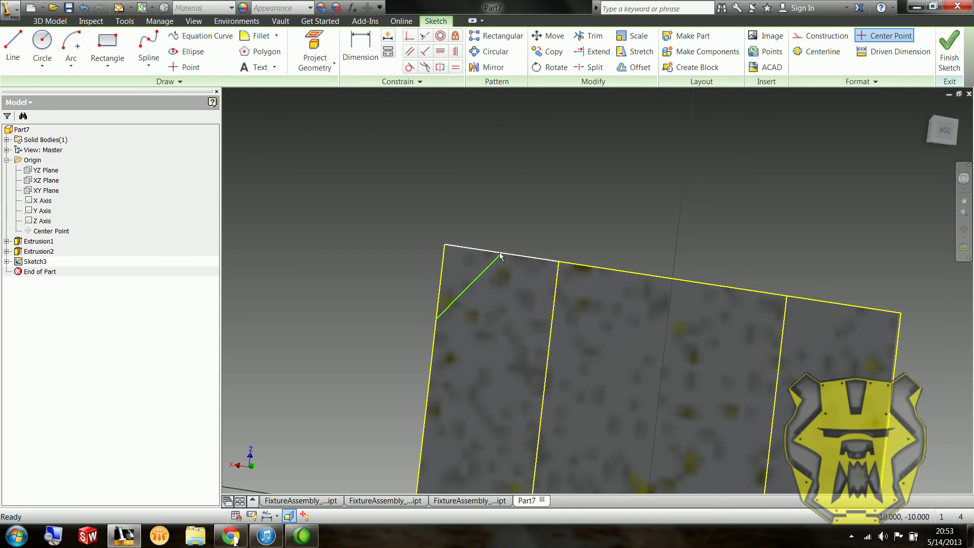
left_click_drag(500, 252, 491, 264)
left_click(467, 289)
key("Delete")
- Sketch a diagonal line across the head's outer top corner, reaching about 0.034 in along the top edge
middle_click_drag(380, 275, 373, 300, "shift")
key("l")
left_click(477, 252)
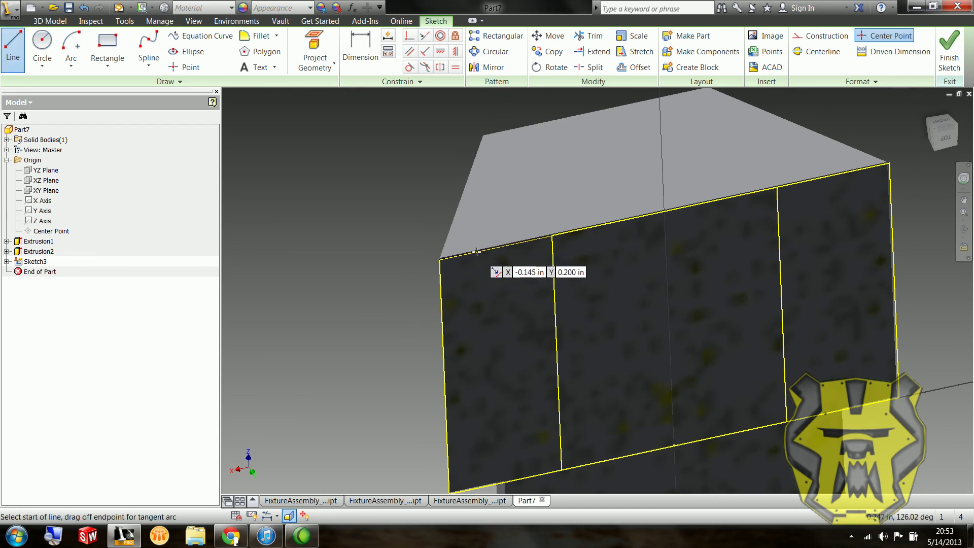
left_click(442, 311)
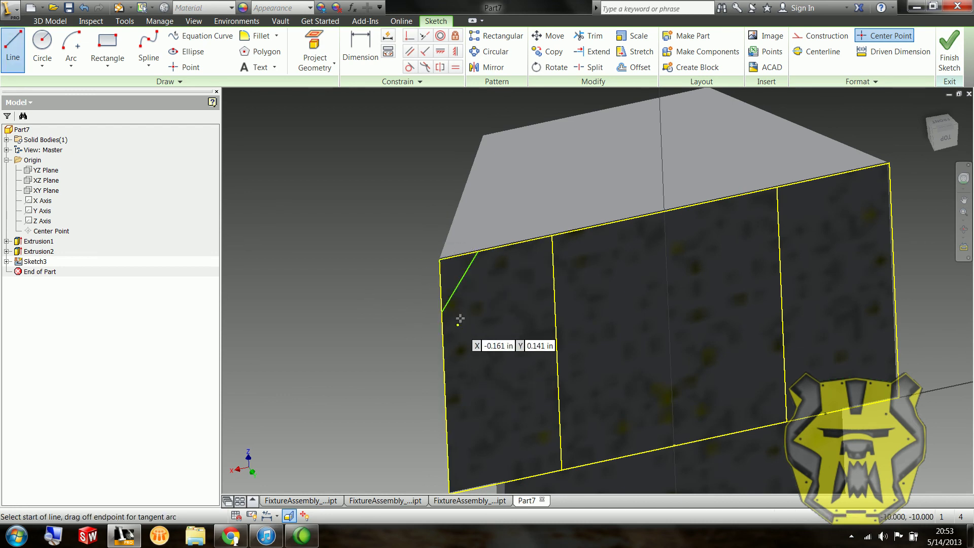
key("Escape")
- Dimension both ends of the diagonal line .03 in from the head's corner and finish the sketch
key("d")
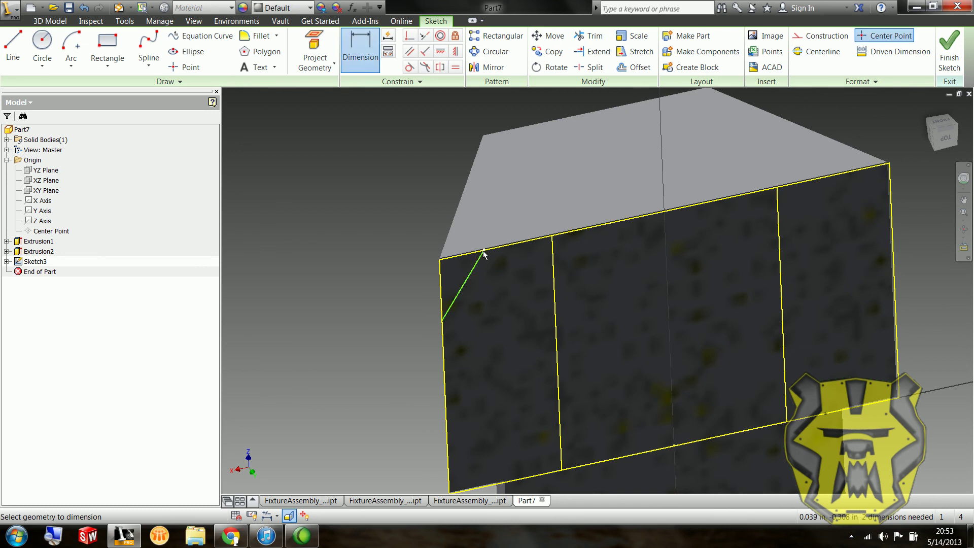
left_click(440, 263)
left_click(437, 233)
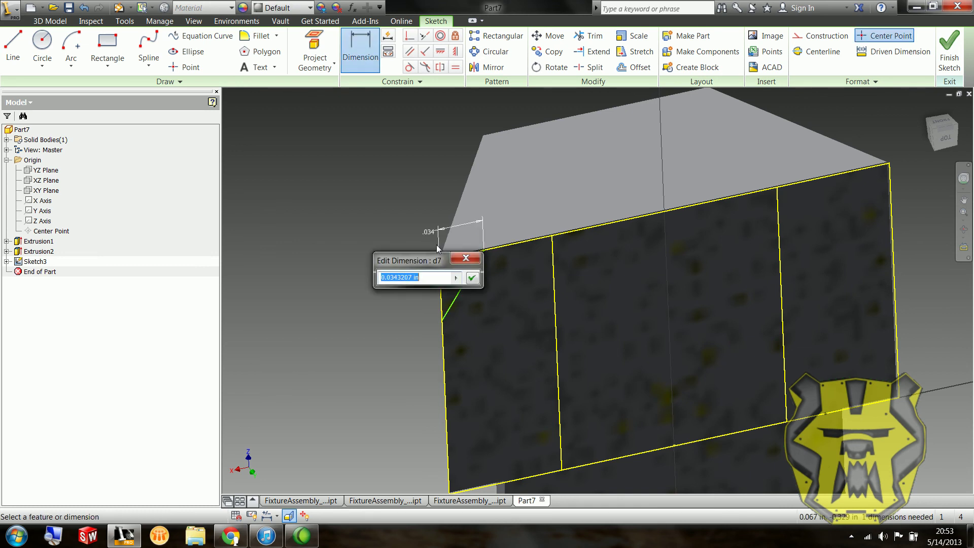
key("Return")
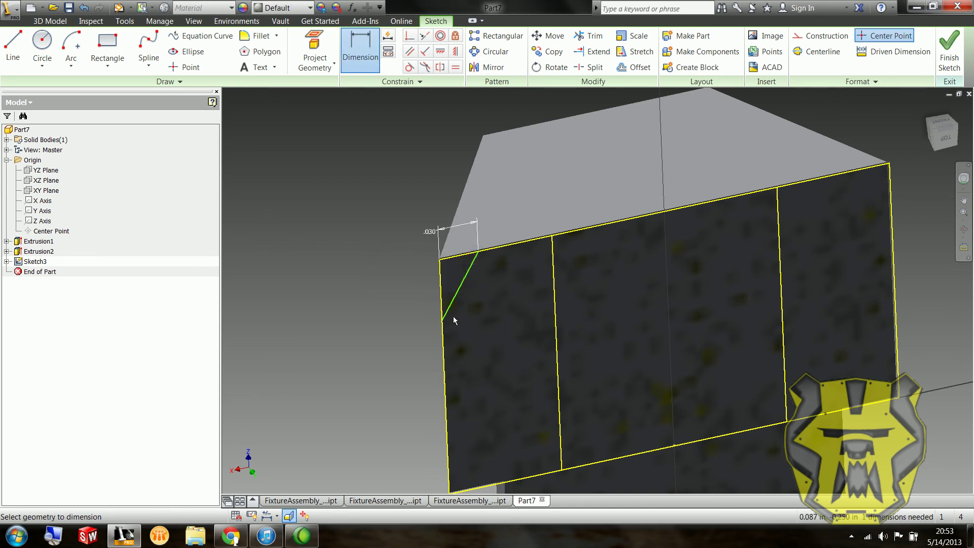
left_click(439, 262)
left_click(415, 295)
type(".03")
key("Return")
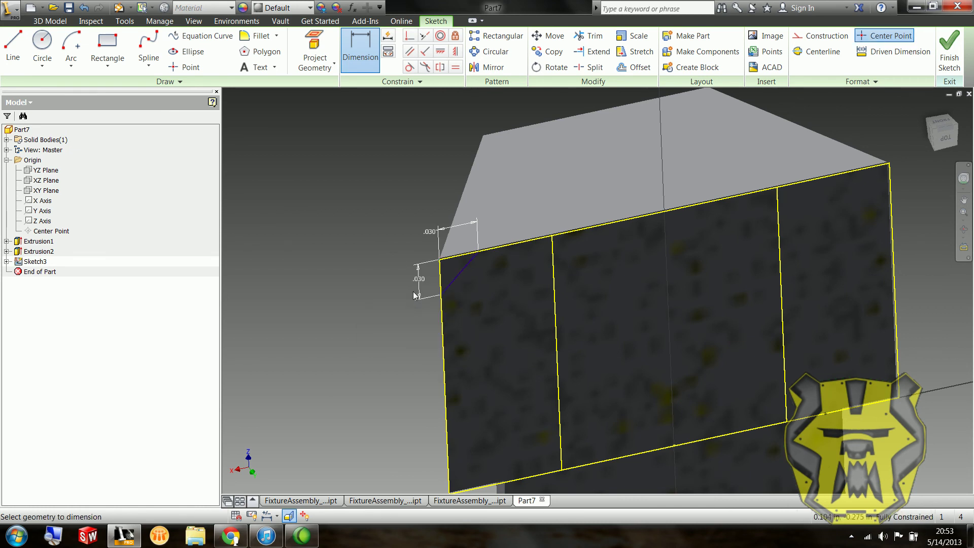
scroll(447, 276, "down", 5)
mouse_move(504, 324)
middle_mouse_down("shift")
mouse_move(476, 315)
mouse_move(511, 297)
middle_mouse_up("shift")
left_click(950, 50)
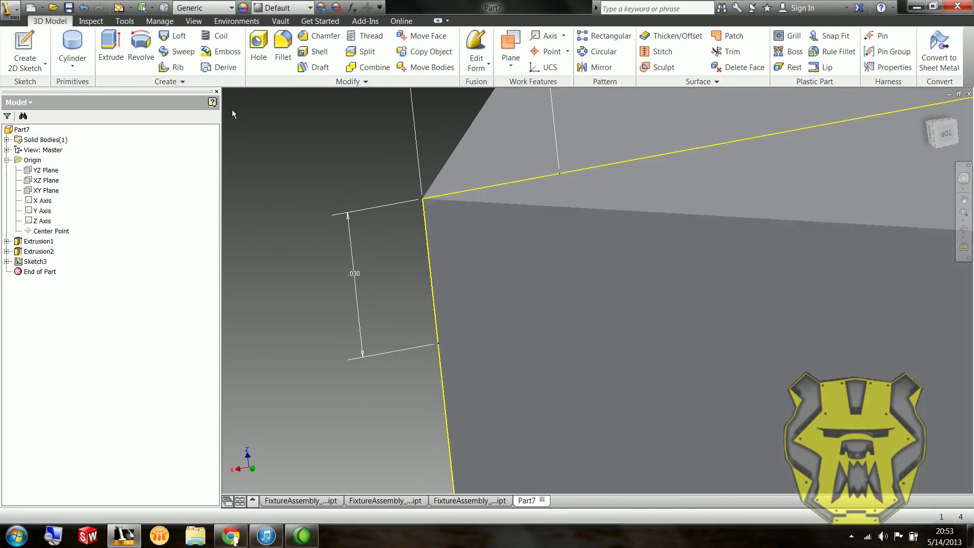
- Revolve the small corner triangle fully around the Z axis as a cut to bevel the hexagonal head
left_click(141, 50)
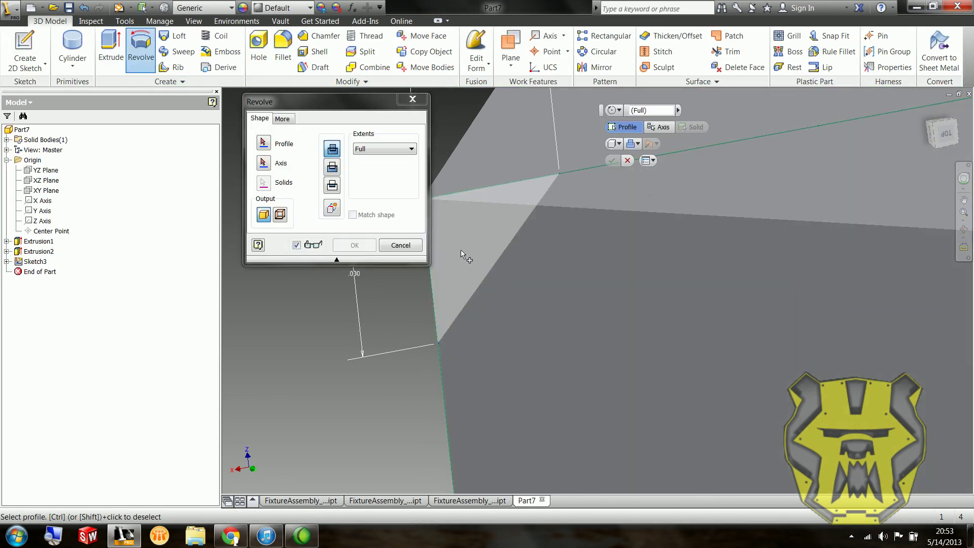
left_click(264, 163)
scroll(539, 331, "up", 3)
middle_click_drag(508, 315, 439, 321)
scroll(440, 321, "up", 3)
middle_click_drag(574, 354, 542, 364)
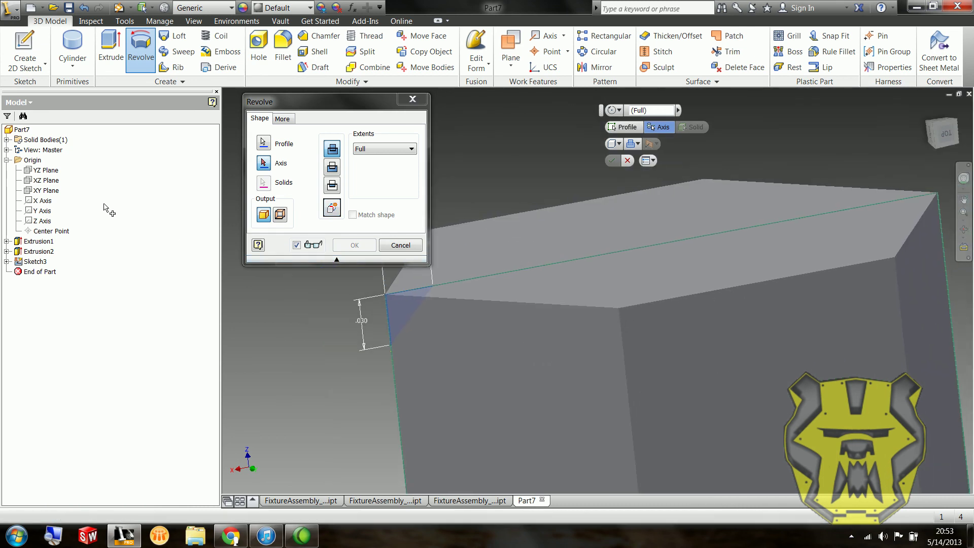
left_click(36, 224)
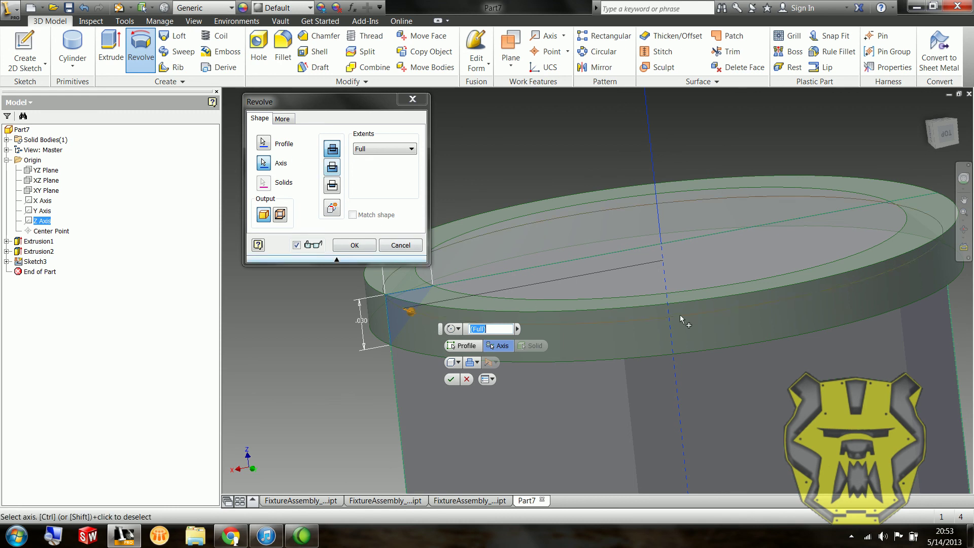
middle_click_drag(696, 322, 658, 330, "shift")
left_click(333, 170)
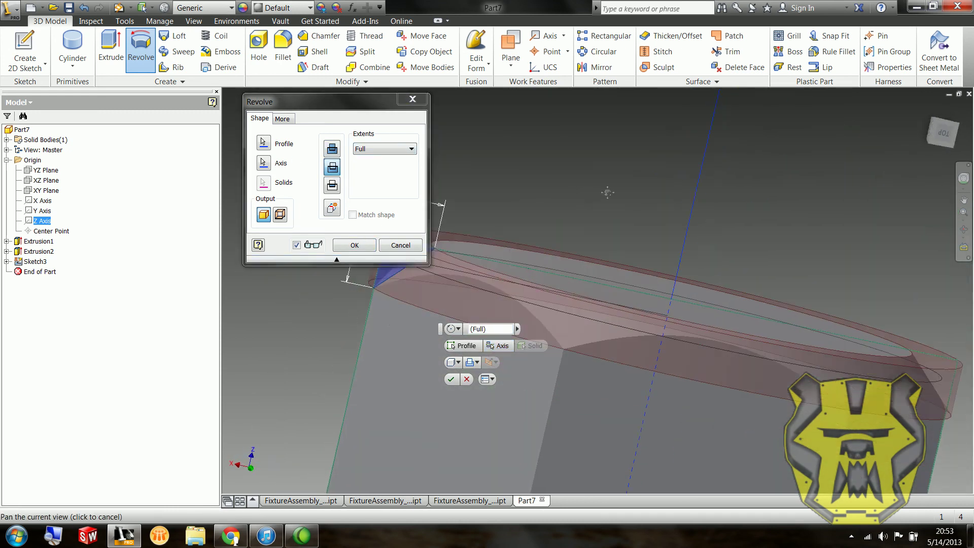
mouse_move(464, 303)
middle_mouse_down("shift")
mouse_move(502, 291)
mouse_move(561, 309)
mouse_move(560, 318)
mouse_move(490, 302)
mouse_move(455, 309)
middle_mouse_up("shift")
scroll(455, 309, "up", 4)
middle_click_drag(525, 378, 537, 238)
scroll(535, 304, "up", 3)
middle_click_drag(535, 307, 571, 318, "shift")
middle_click_drag(571, 317, 531, 277)
scroll(653, 189, "down", 3)
middle_click_drag(653, 189, 625, 318)
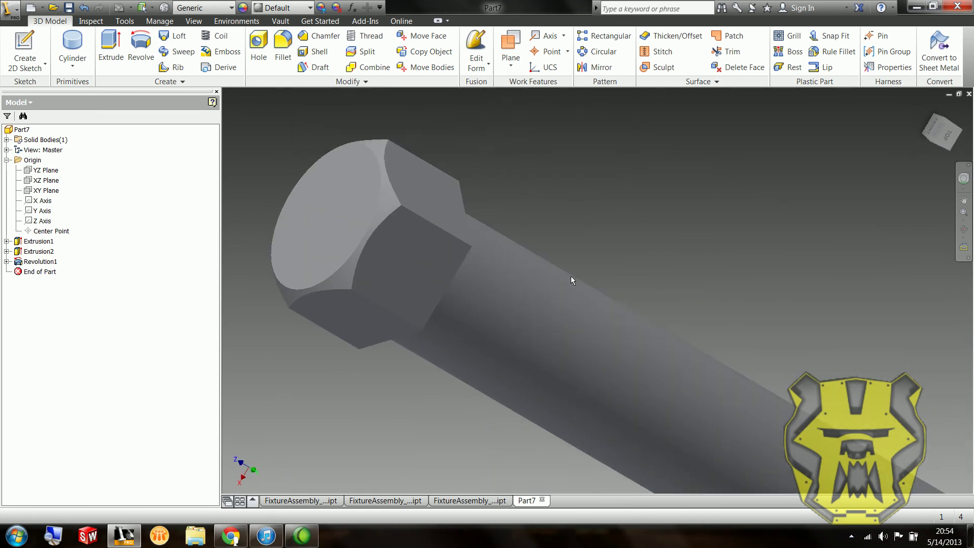
- Save the part as FixtureAssembly_Bolt
key("ctrl+s")
type("FixtureAssembly_Bolt")
key("Return")
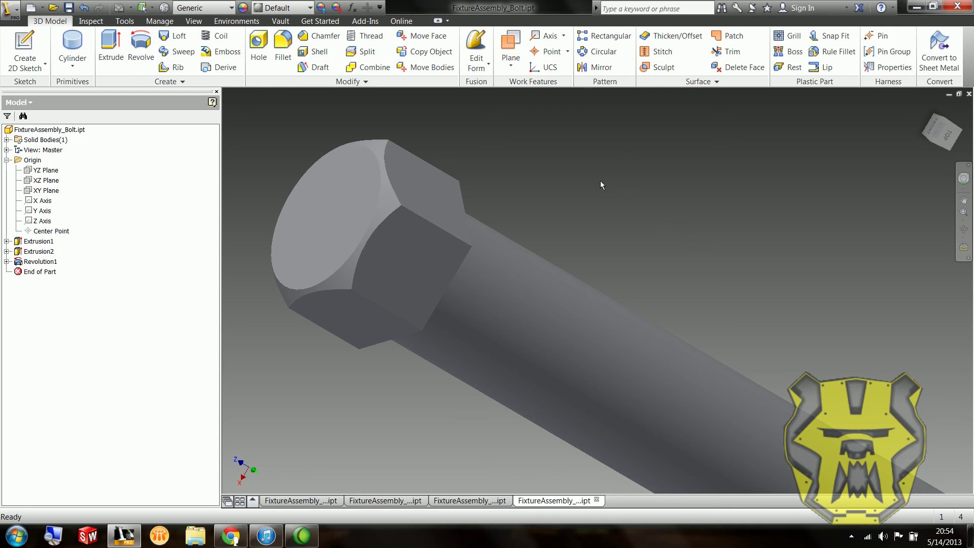
scroll(599, 185, "down", 4)
scroll(640, 211, "up", 2)
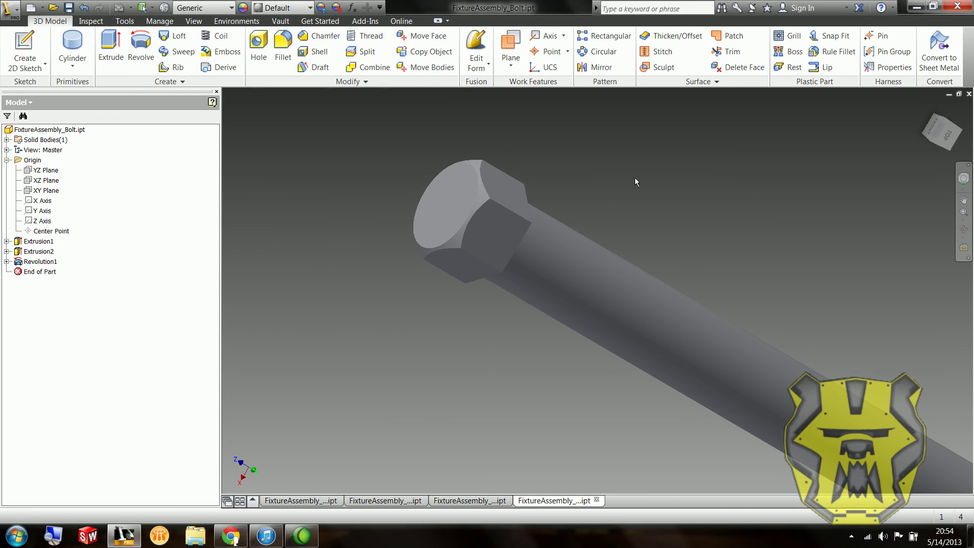
middle_click_drag(648, 179, 547, 196)
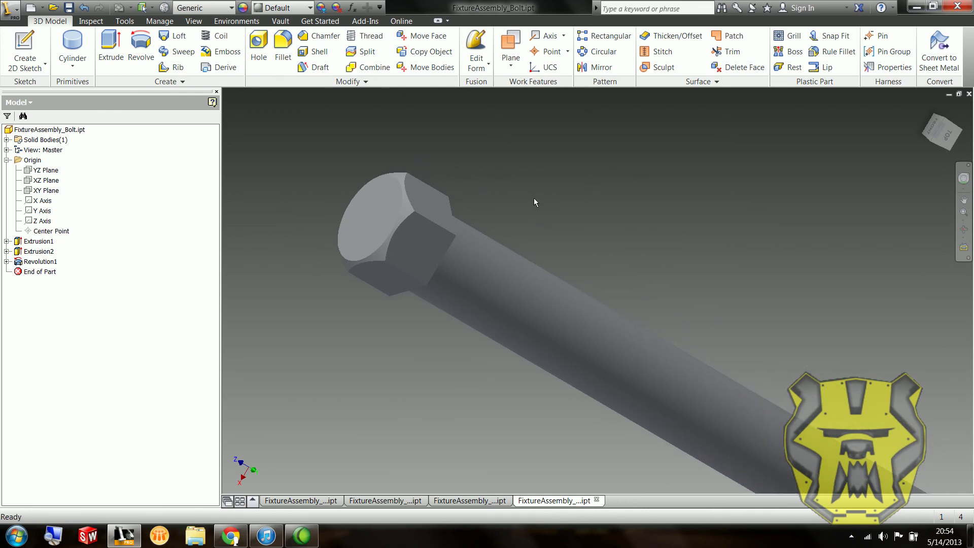
left_click(400, 210)
left_click(524, 211)
middle_click_drag(566, 221, 599, 242)
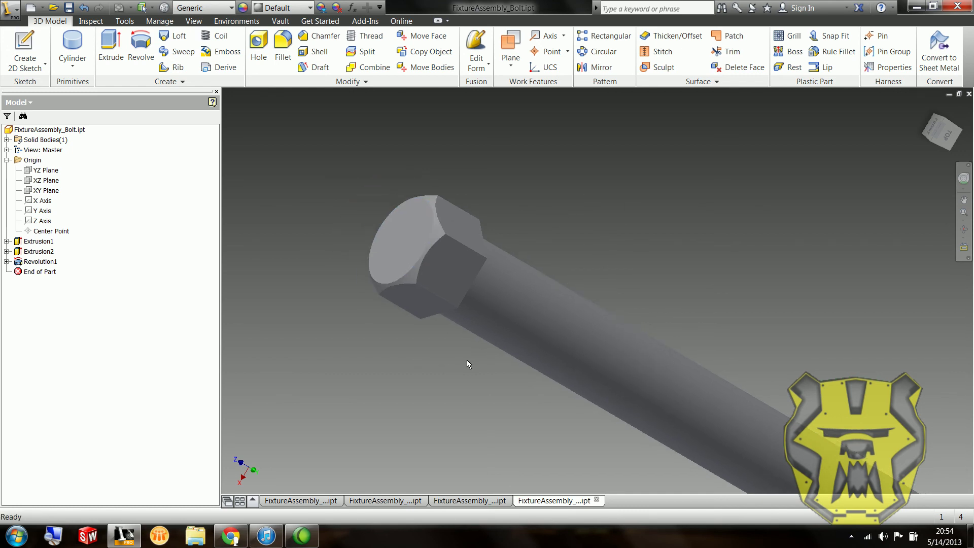